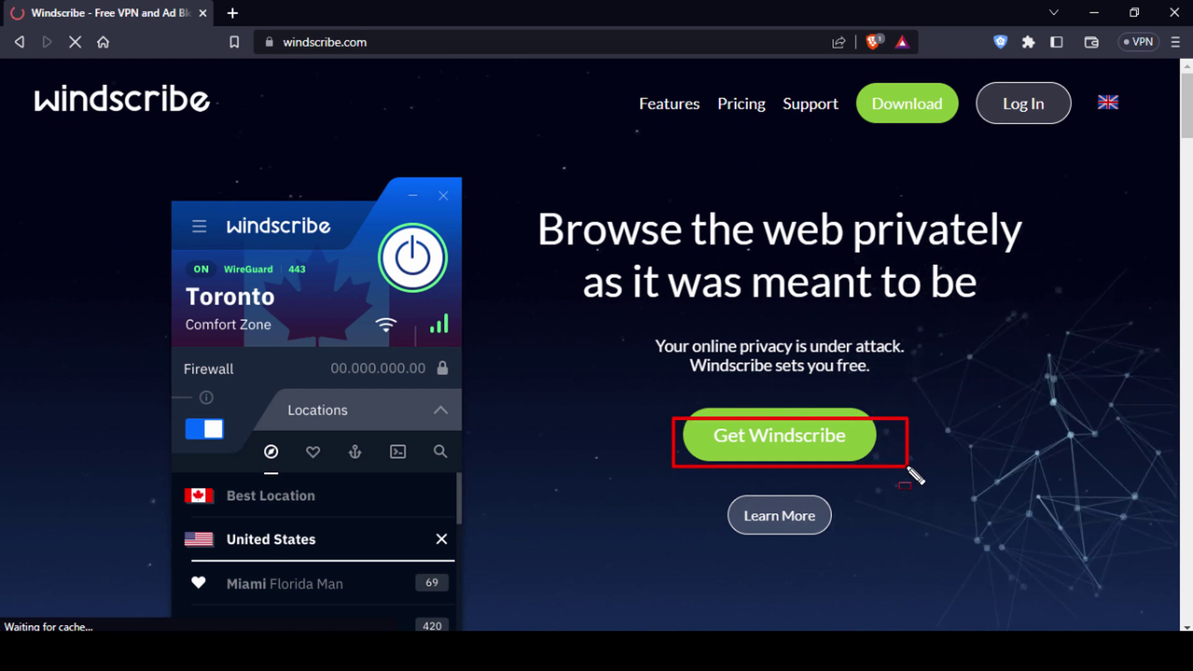
Step: Open the Get Windscribe offer page and review the subscription plans and accepted payment options
left_click(801, 451)
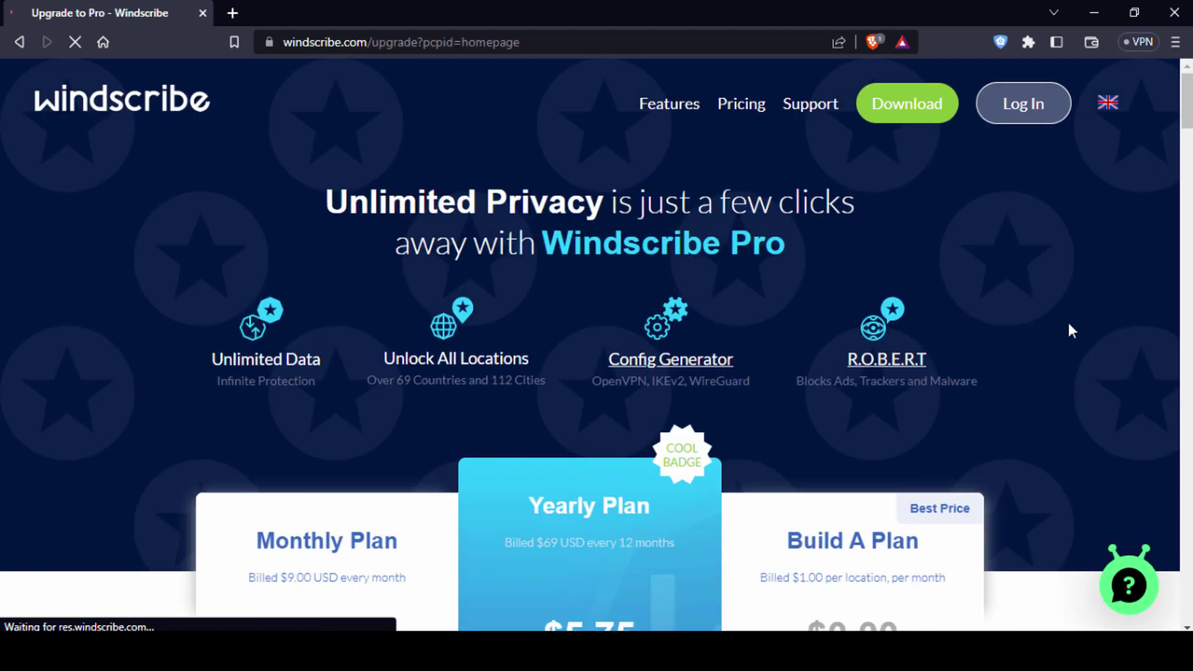
scroll(1019, 316, "down", 5)
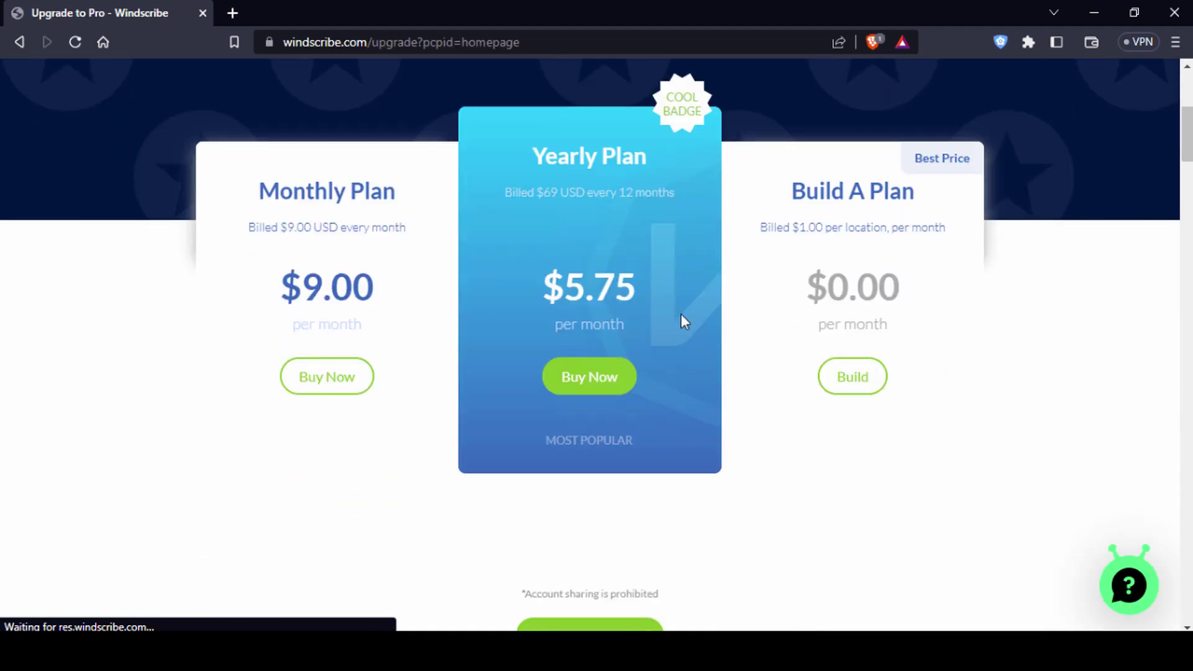
scroll(682, 321, "down", 4)
scroll(682, 320, "down", 10)
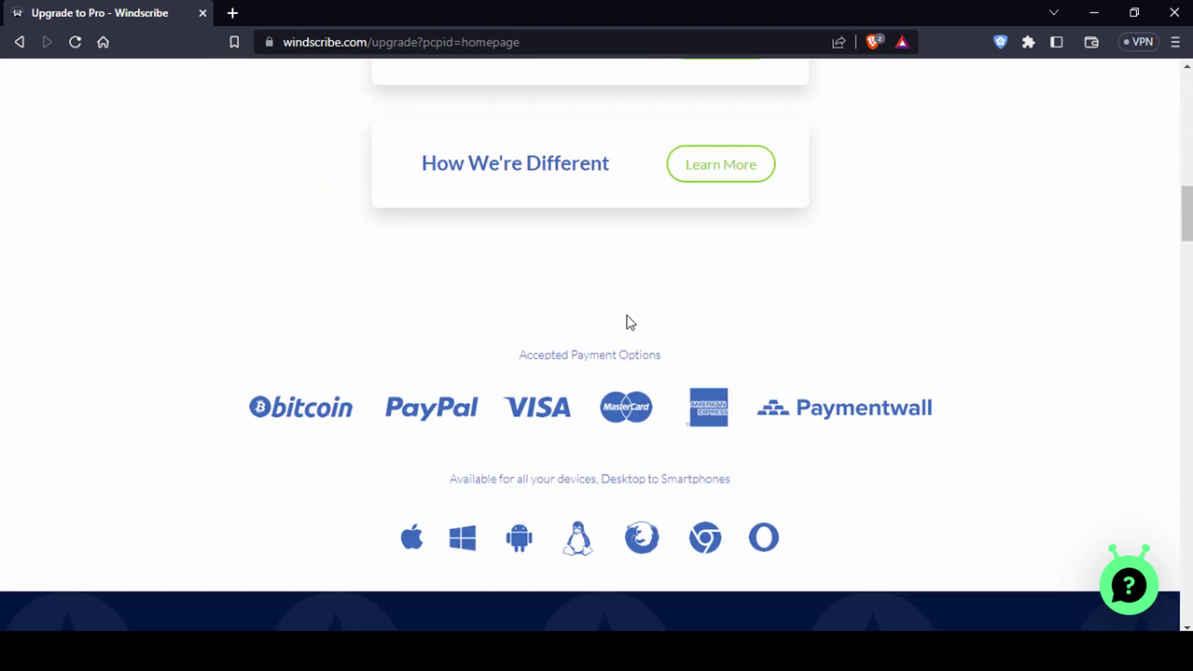
scroll(640, 325, "up", 13)
scroll(954, 345, "up", 5)
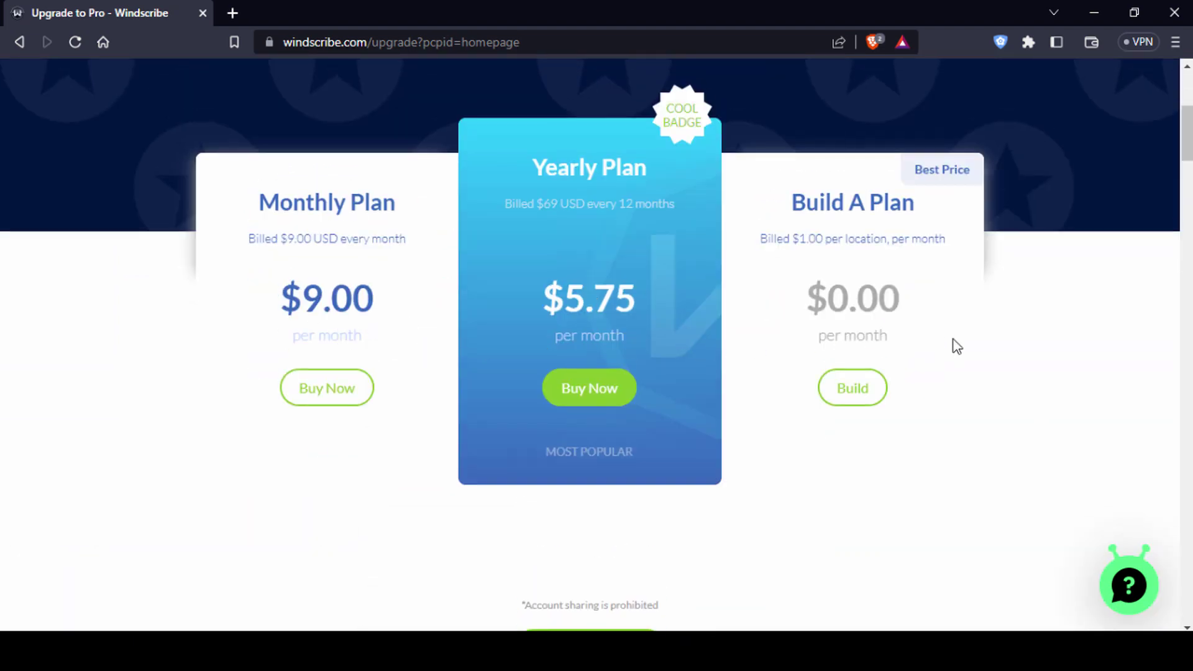
Step: Go from the Windscribe login page to the sign-up form for creating a new account
left_click(1024, 103)
mouse_move(1078, 166)
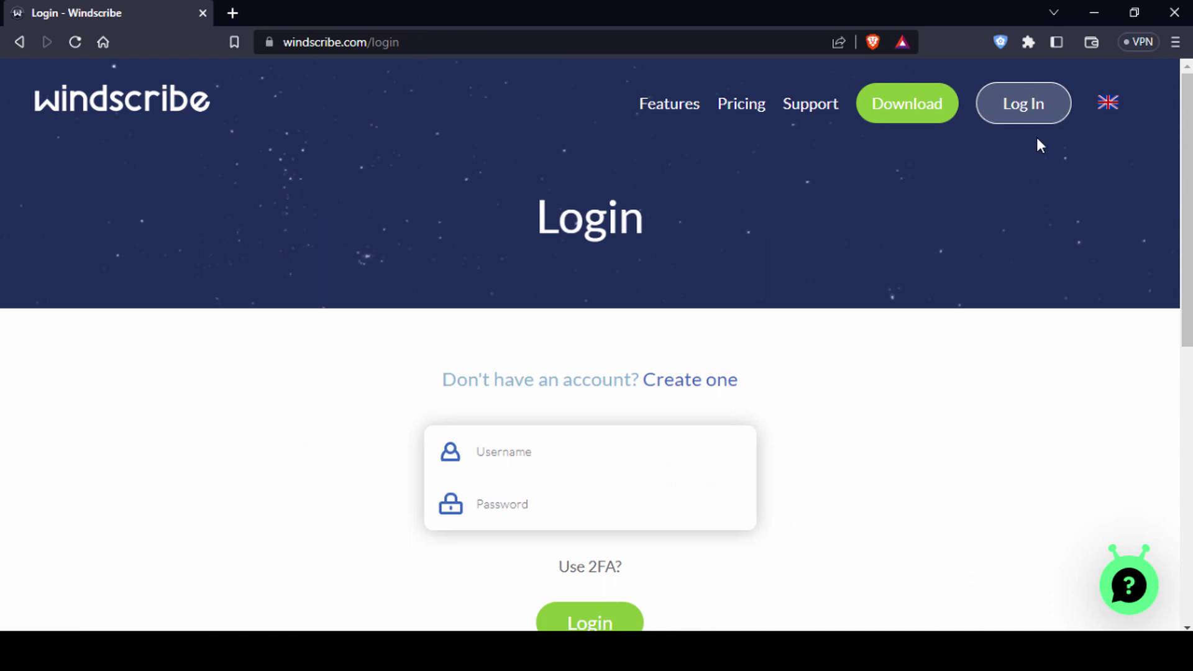
left_click(1020, 148)
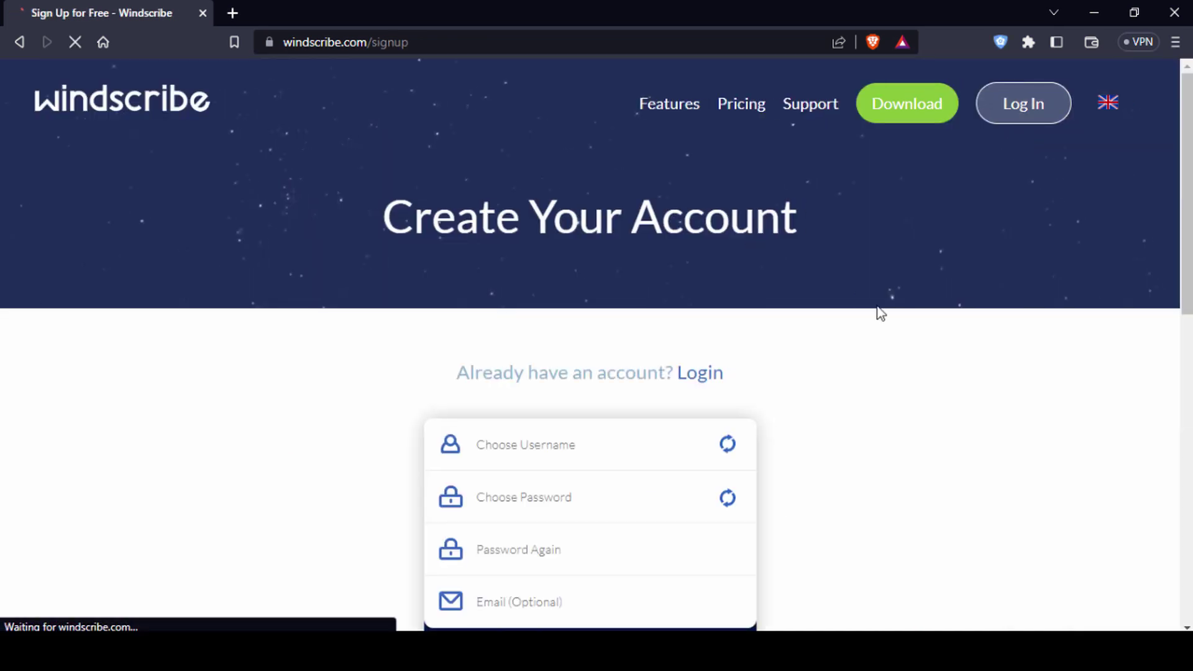
scroll(975, 343, "down", 3)
Step: Fill in the sign-up form with a username and enter the account password in both password fields
left_click(634, 272)
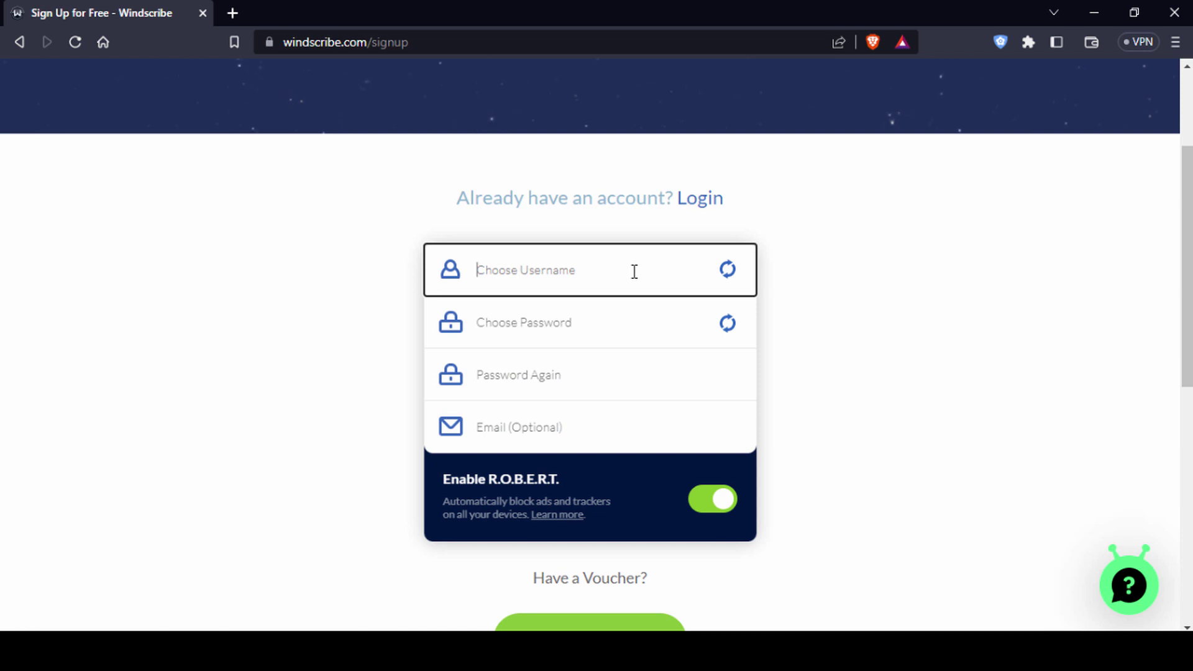
type("mixone")
left_click(802, 333)
left_click(613, 333)
type("••")
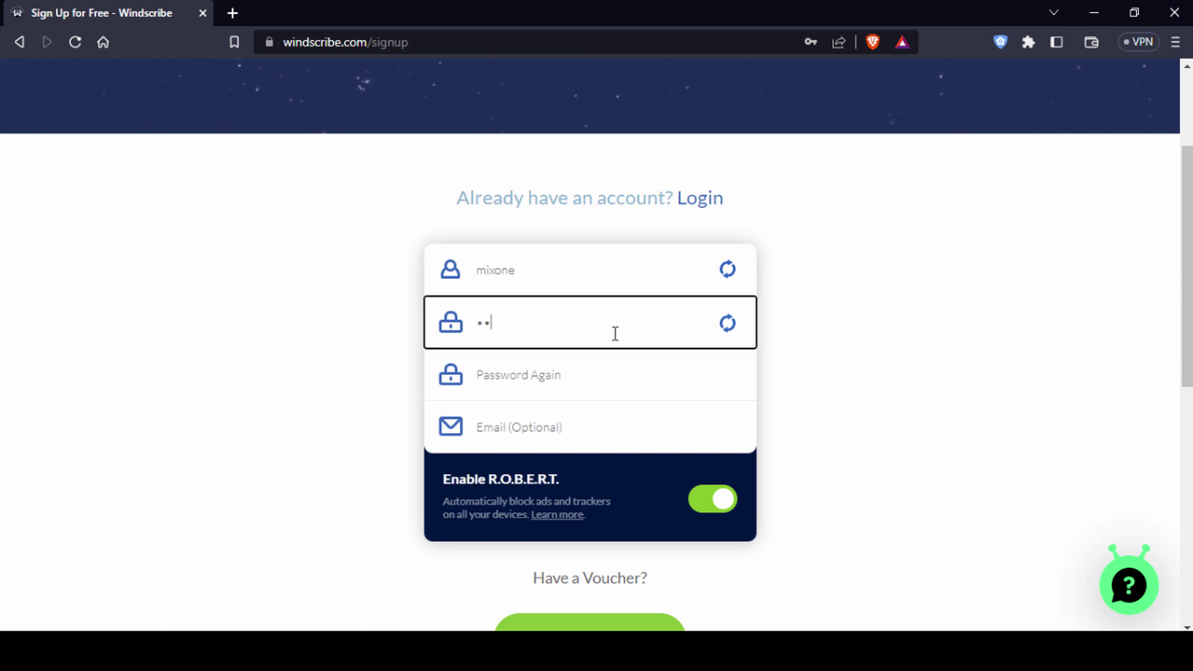
type("••••••")
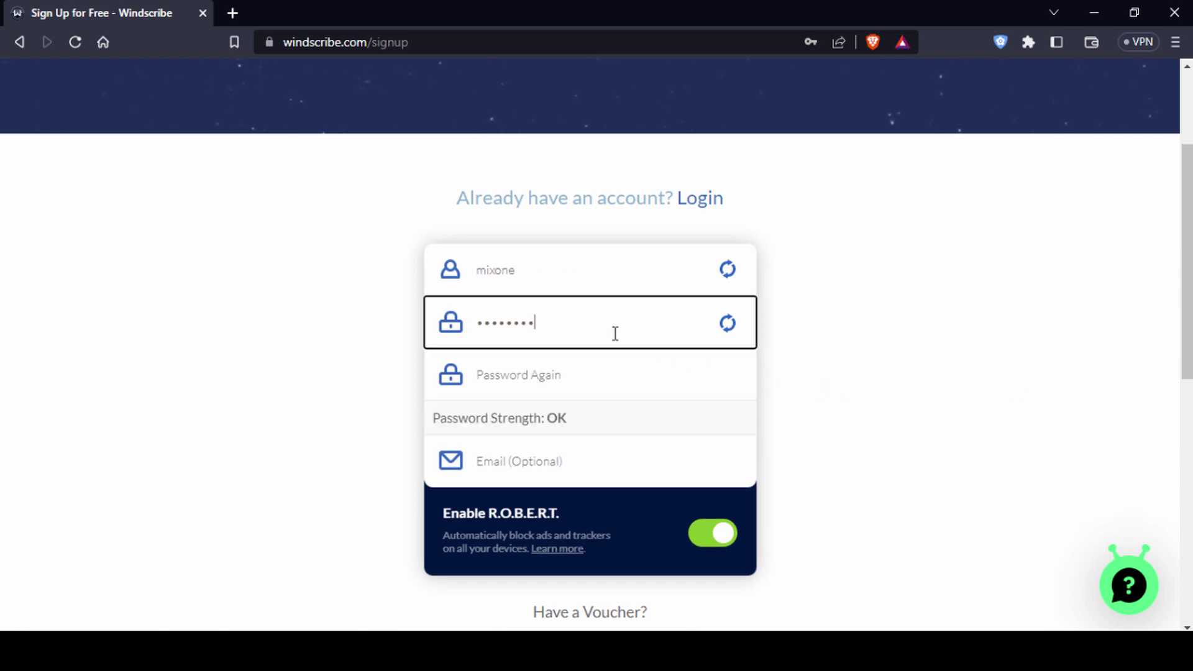
type("•")
left_click(536, 390)
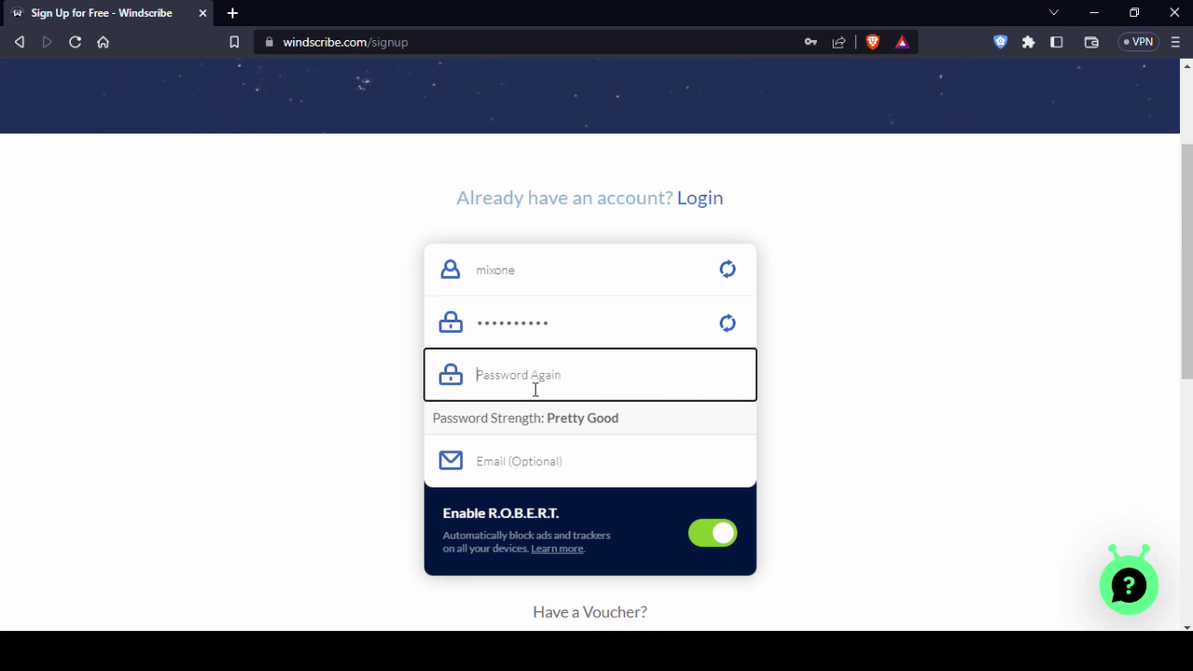
type("••••••••••")
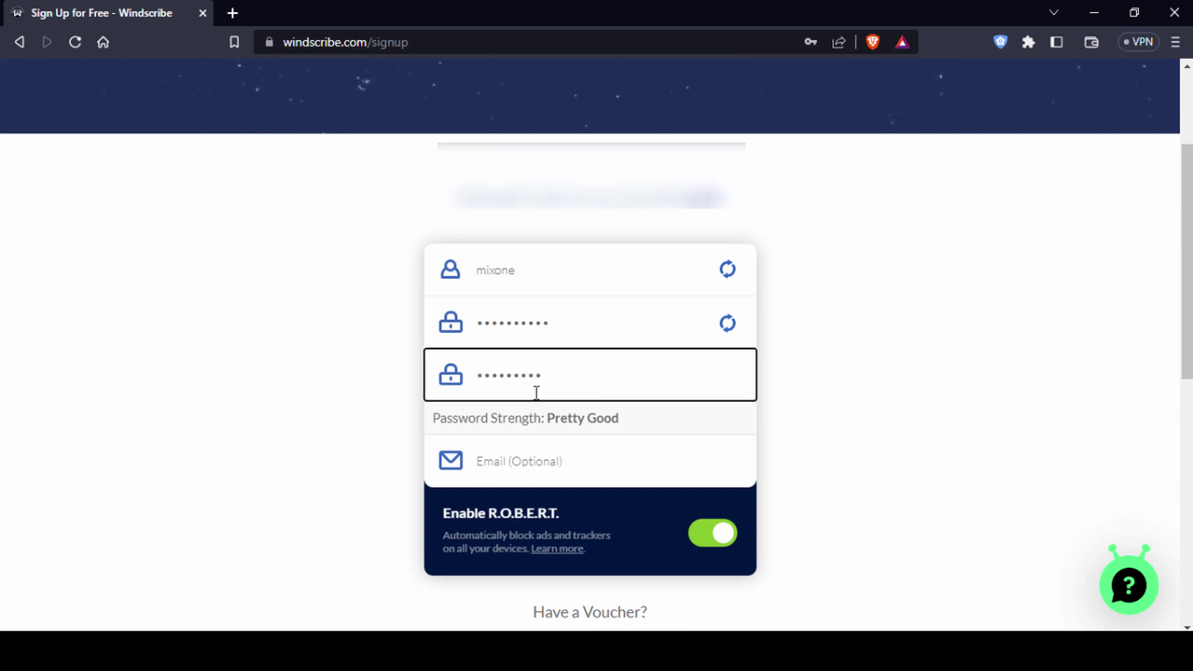
left_click(988, 438)
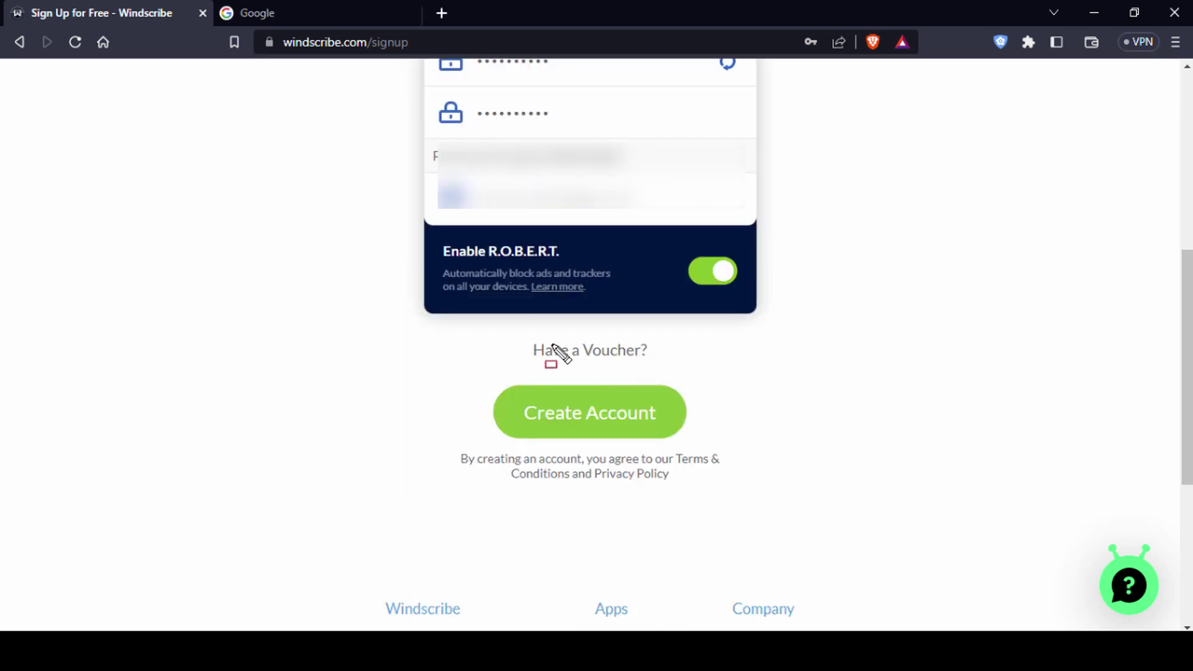
Step: Reveal the optional voucher field in the sign-up form and paste in the voucher code ABGOOSHT
left_click_drag(498, 338, 720, 376)
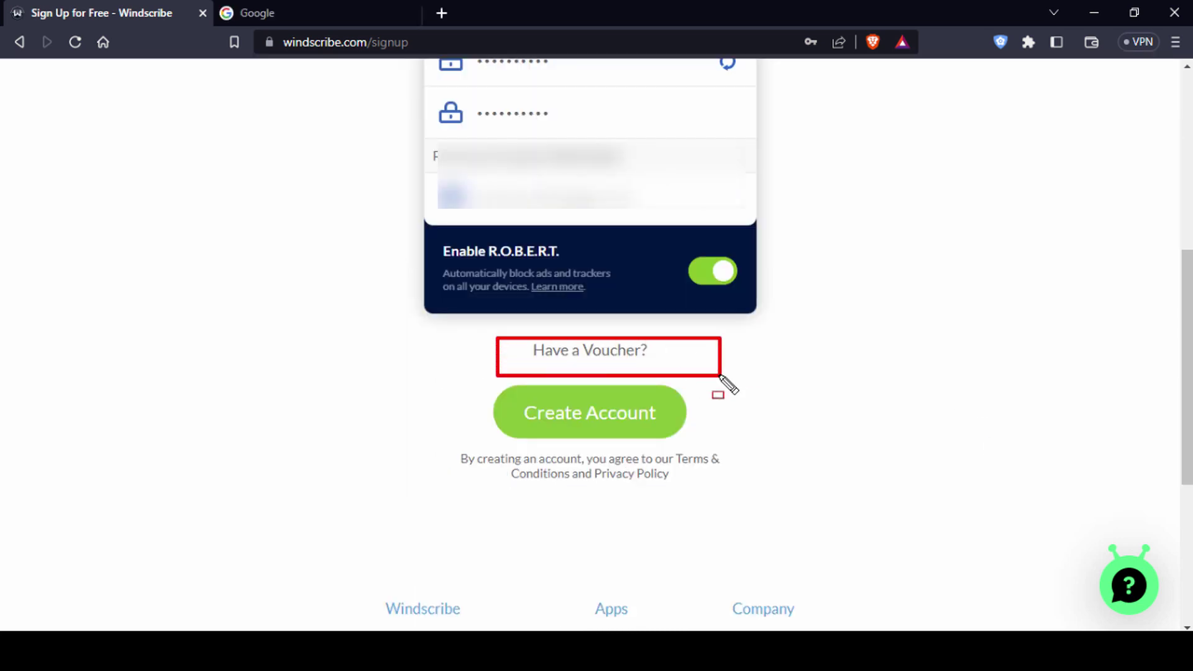
left_click(614, 354)
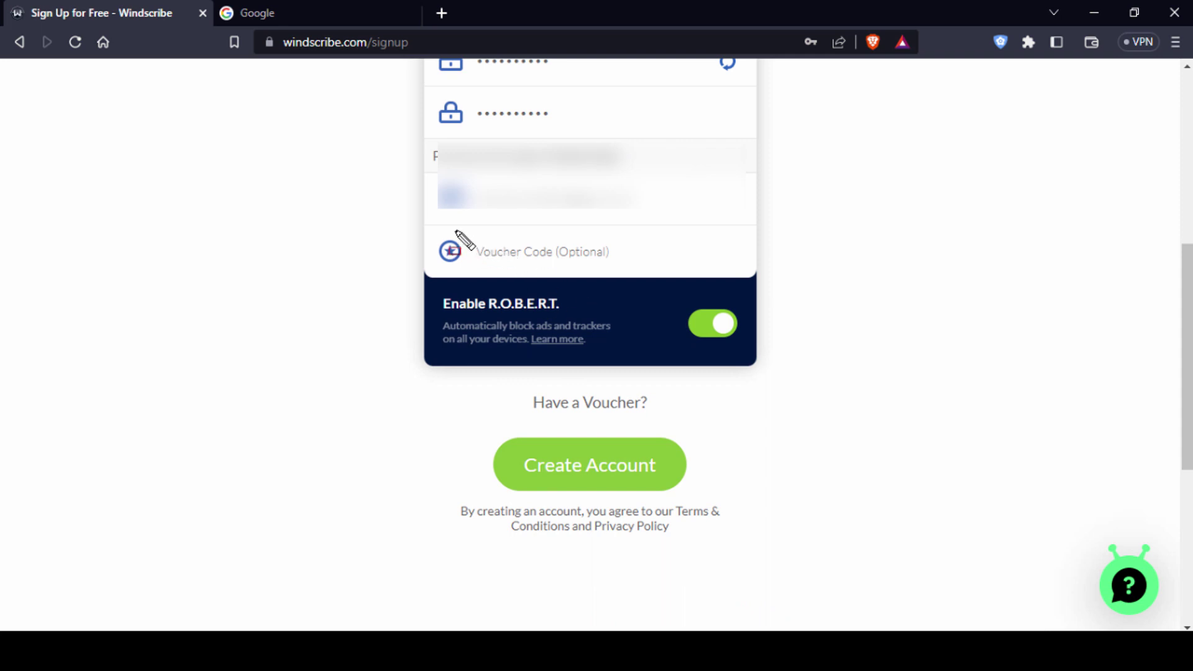
left_click_drag(454, 230, 674, 269)
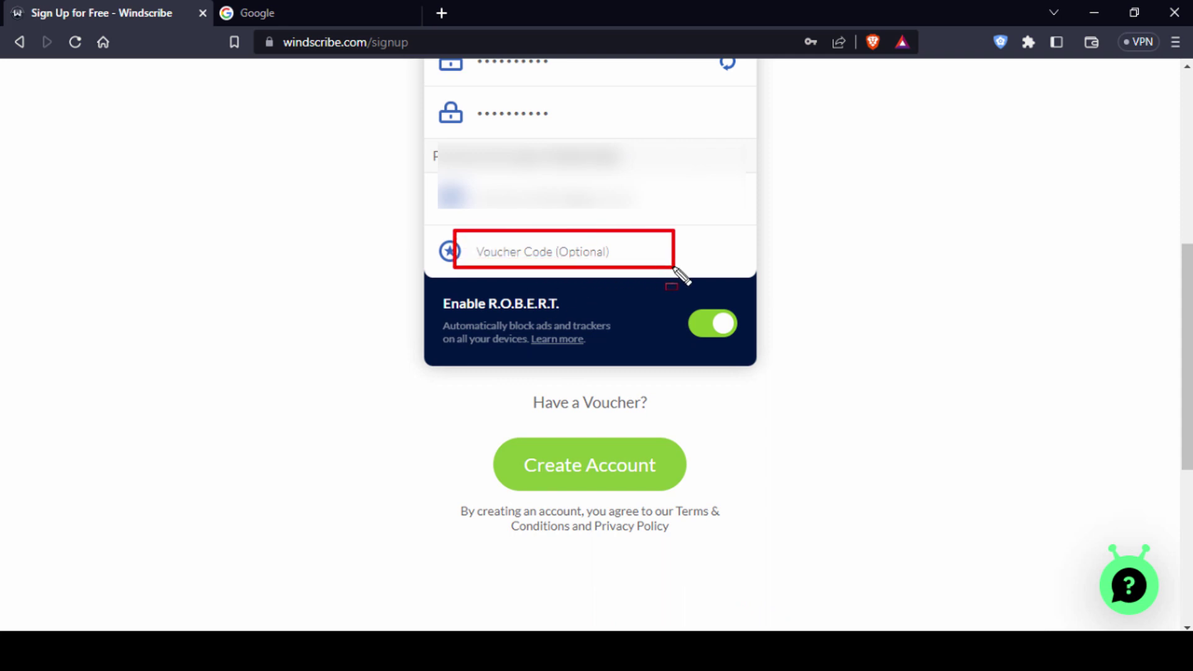
key("Escape")
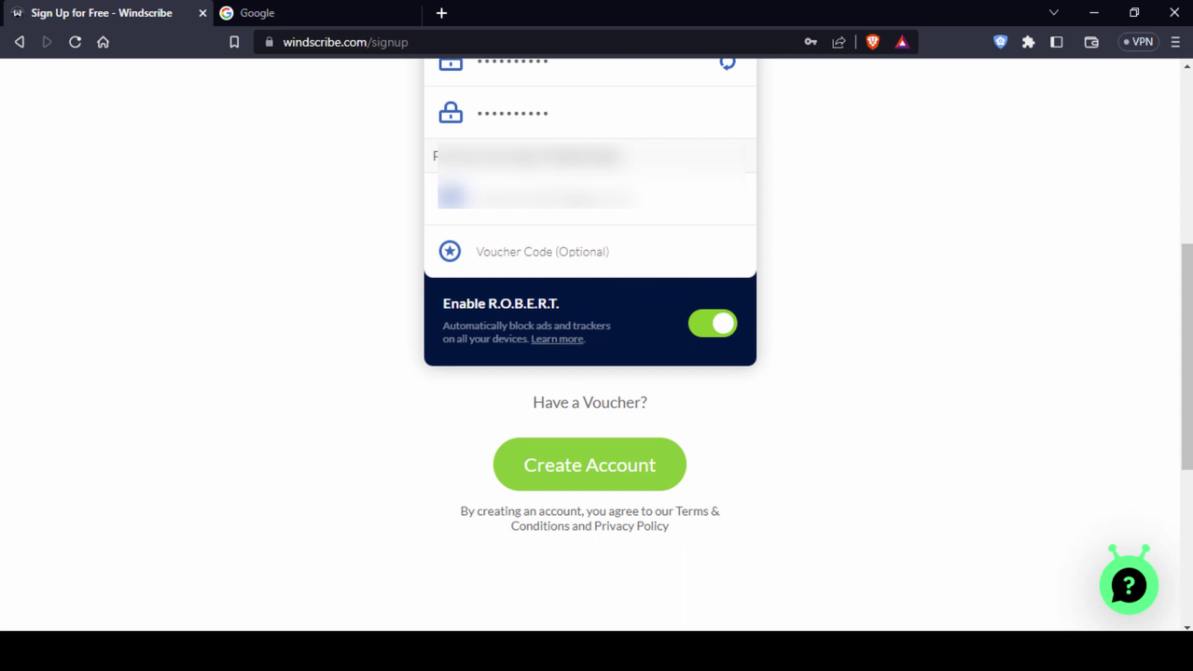
left_click(311, 652)
left_click_drag(248, 110, 177, 110)
key("ctrl+c")
left_click(170, 113)
left_click(535, 251)
key("ctrl+v")
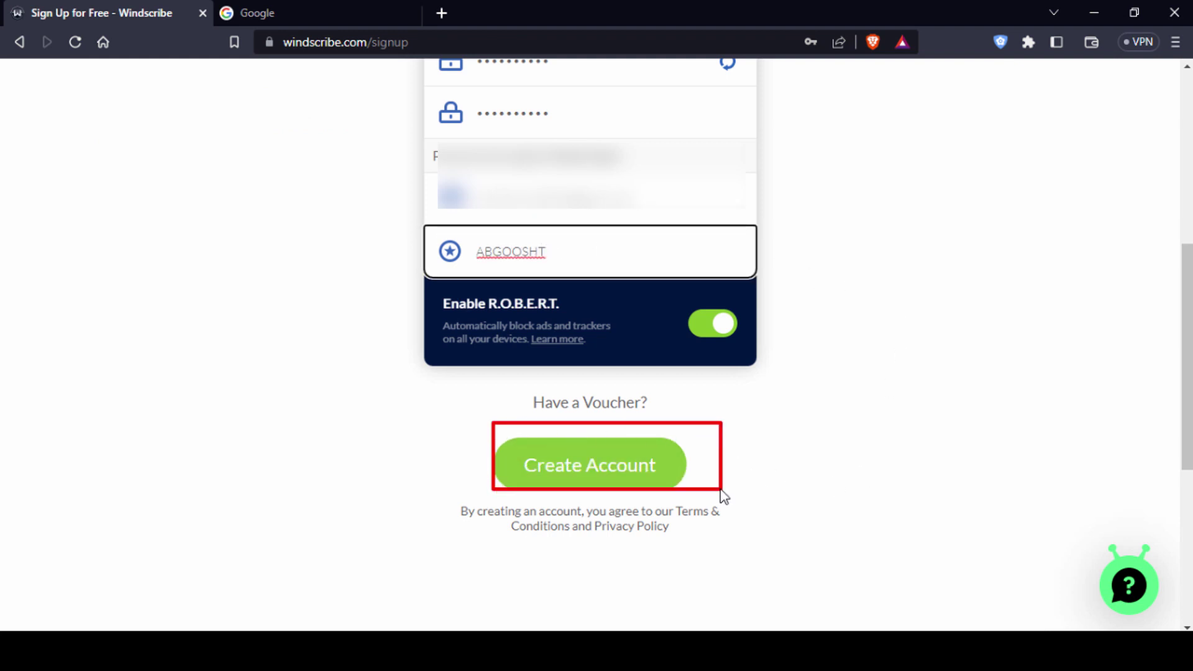
Step: Create the account, dismiss the browser's offer to save the password, and acknowledge the email confirmation notice
left_click(615, 461)
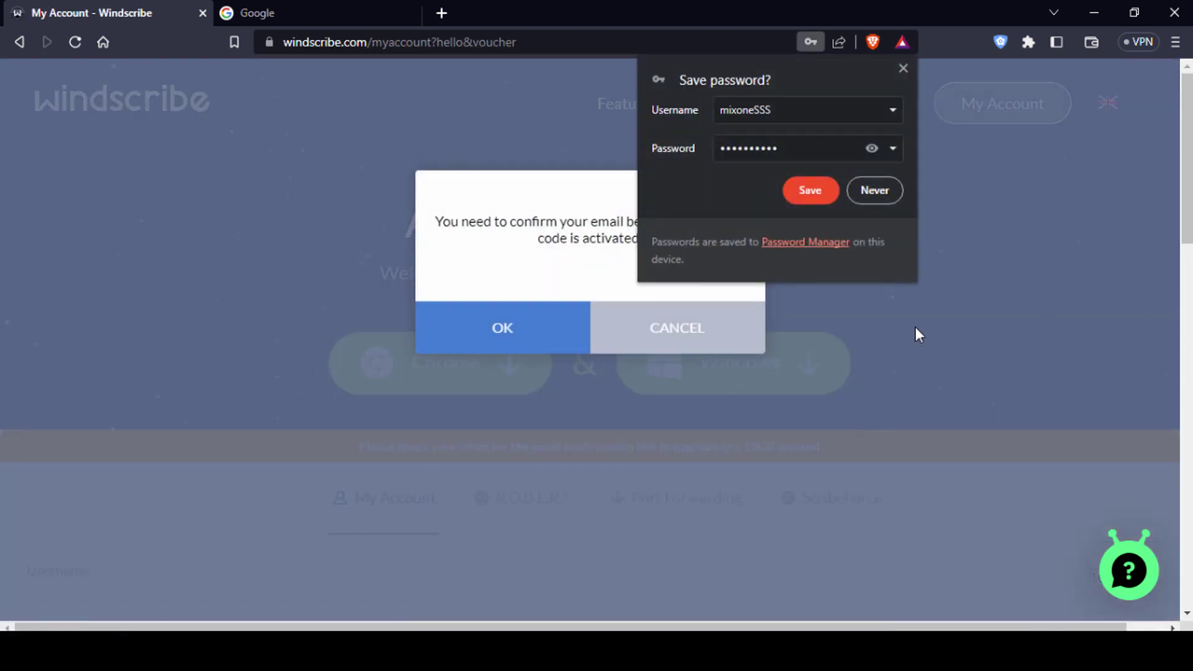
left_click(902, 70)
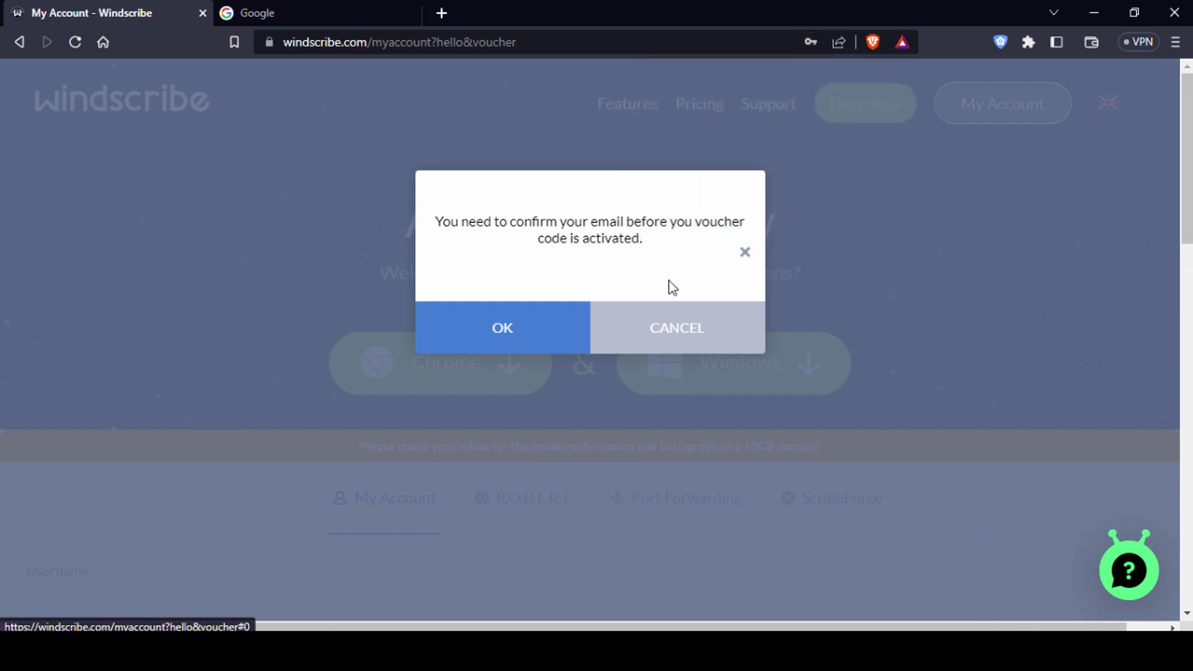
left_click(513, 330)
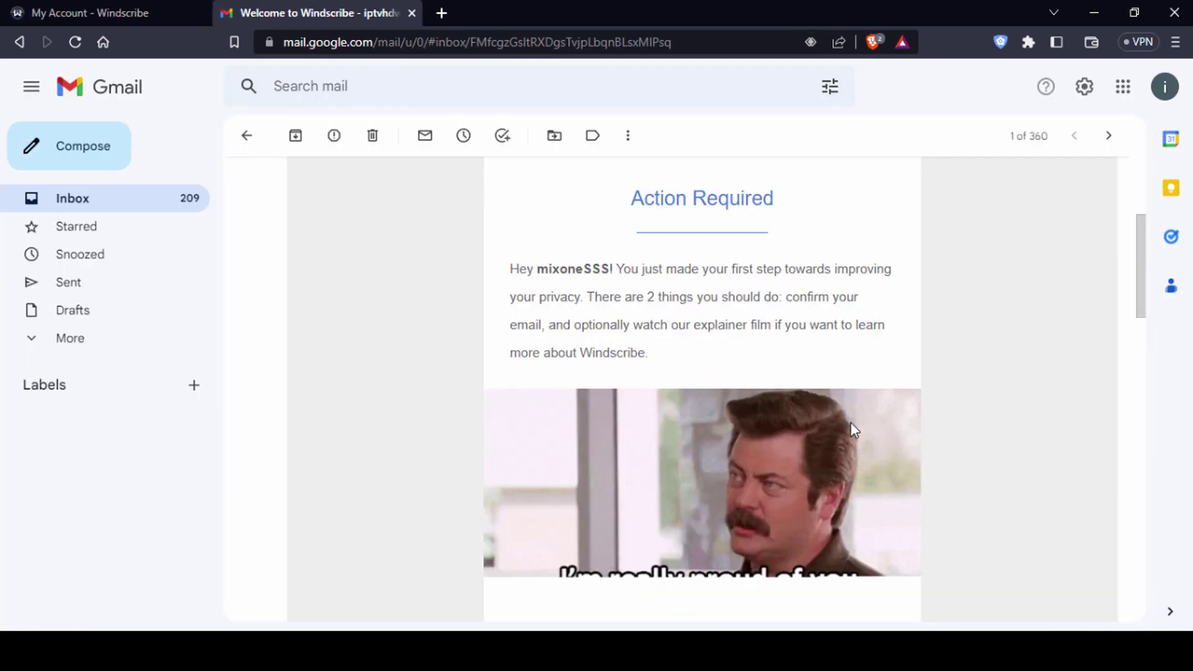
Step: Confirm the account's email address through the Windscribe welcome message in Gmail
scroll(921, 389, "down", 4)
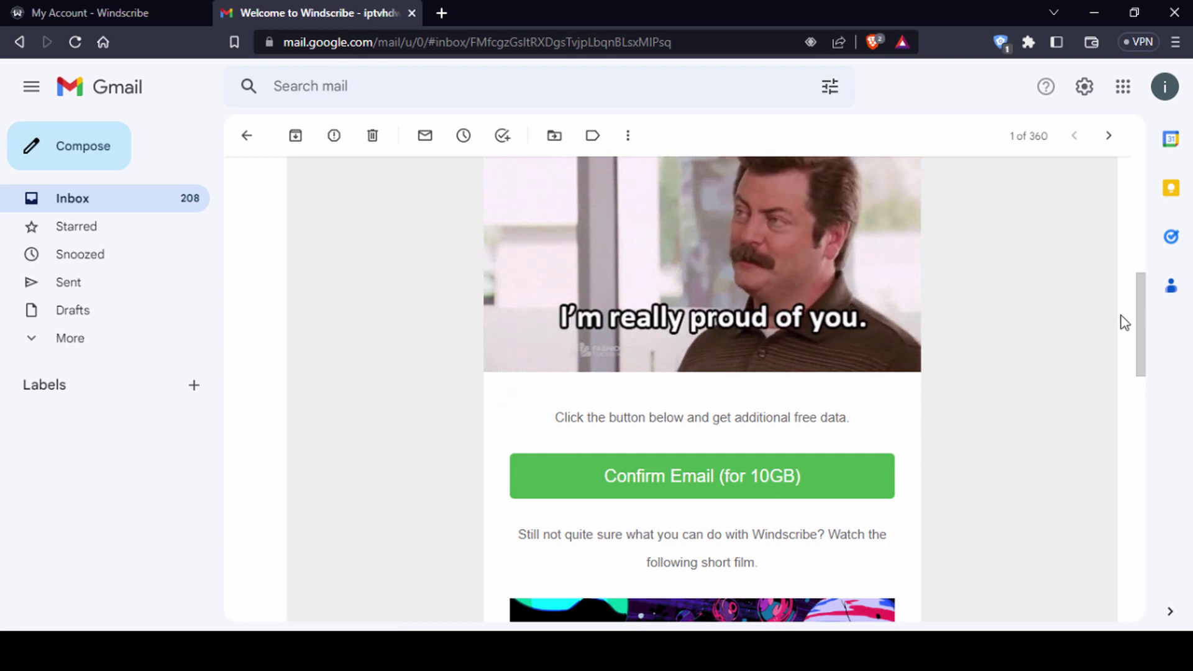
scroll(1028, 333, "up", 3)
scroll(997, 342, "down", 3)
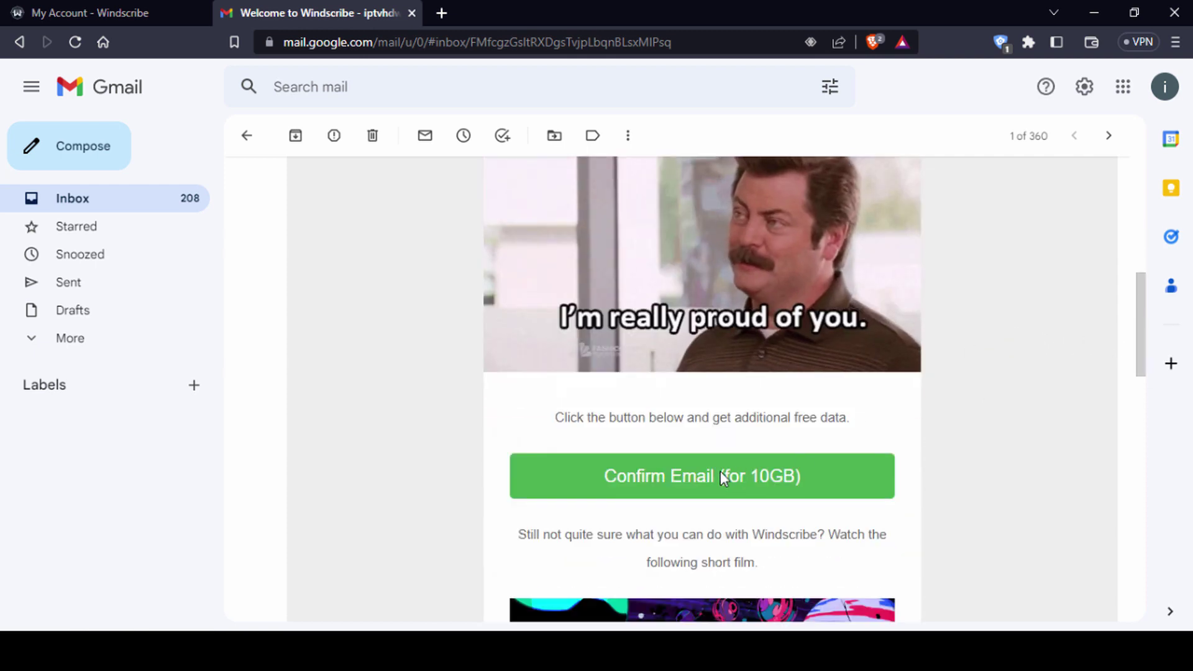
left_click(720, 471)
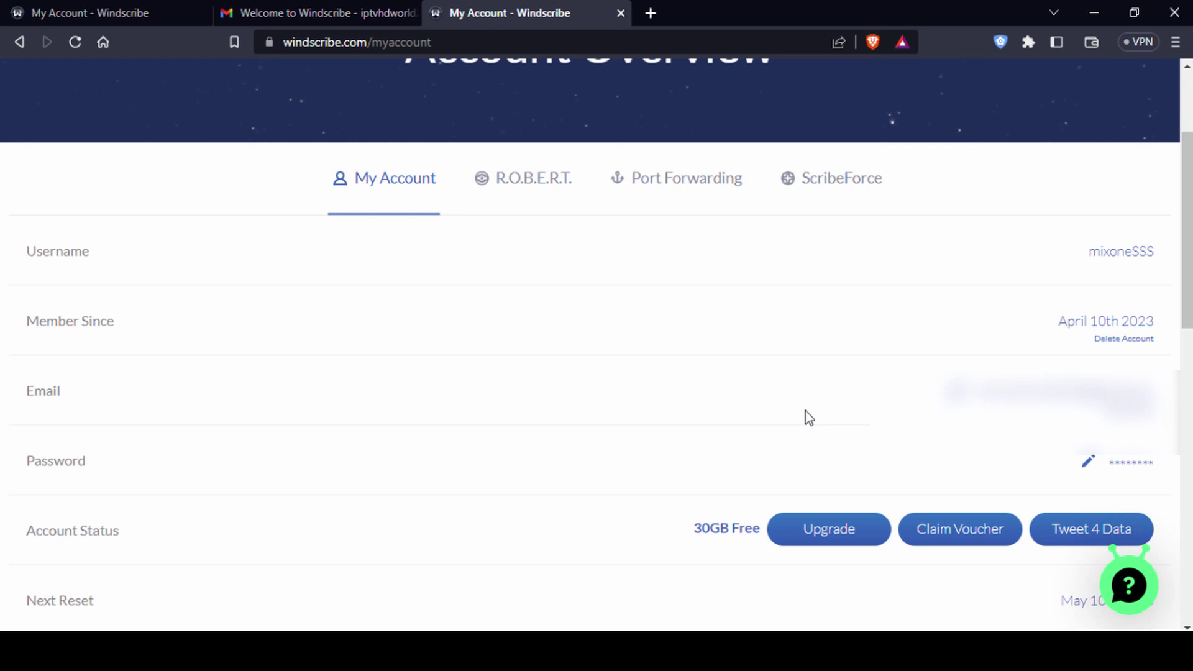
Step: Try to claim the voucher code ABGOOSHT from the account status section and dismiss the resulting notice
left_click_drag(671, 513, 765, 552)
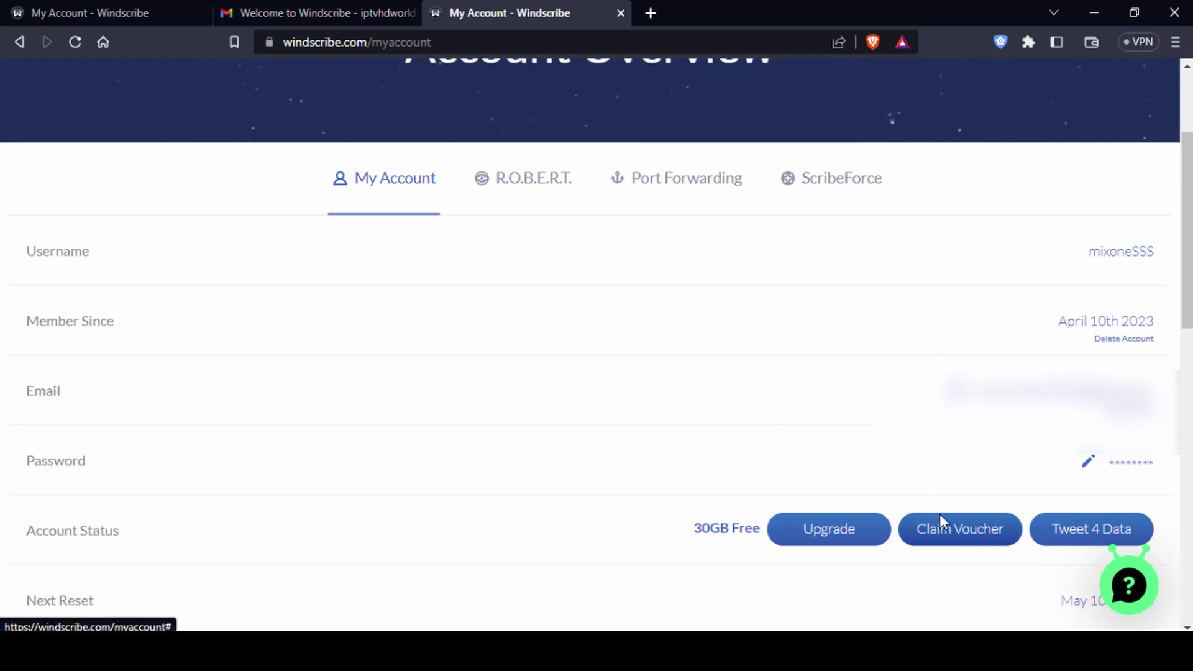
left_click_drag(908, 503, 1003, 552)
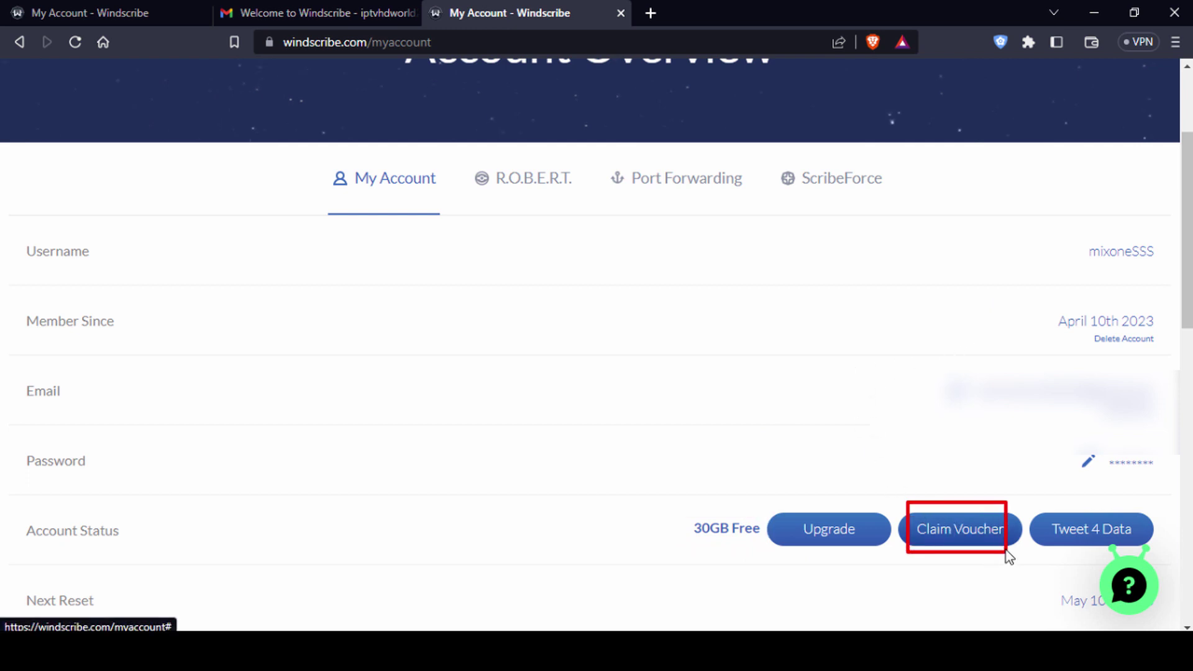
left_click(988, 532)
scroll(798, 512, "down", 3)
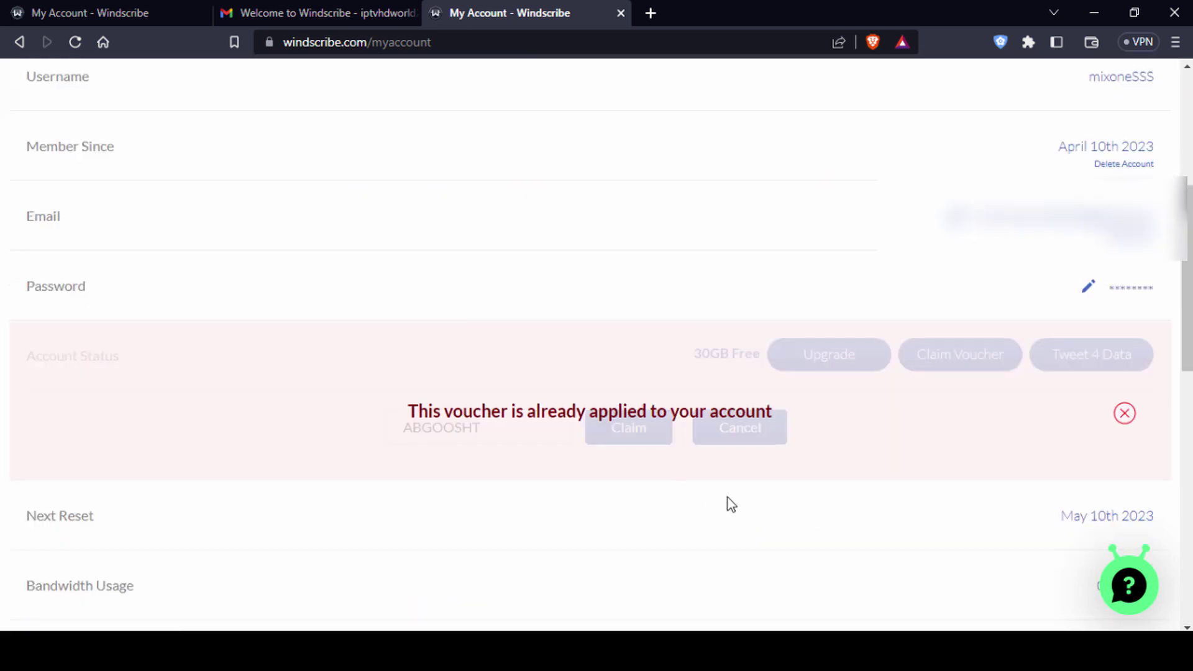
left_click_drag(570, 435, 819, 469)
left_click(1125, 413)
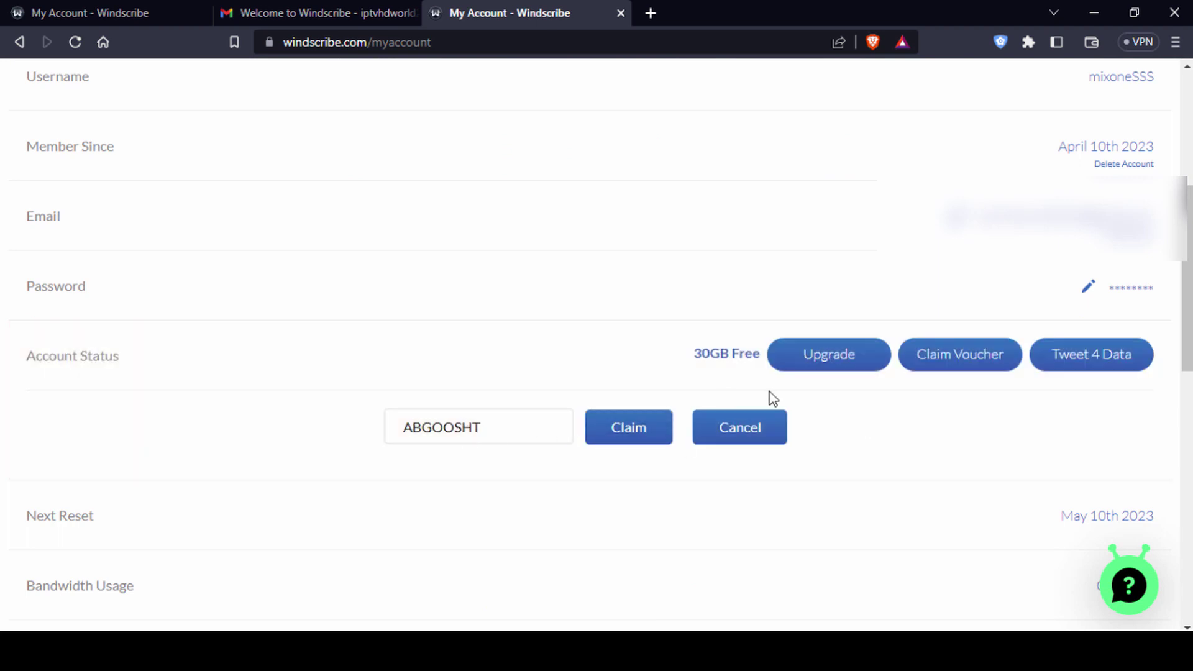
Step: Add the Windscribe - Free Proxy and Ad Blocker extension to Brave from the Chrome Web Store
left_click(832, 364)
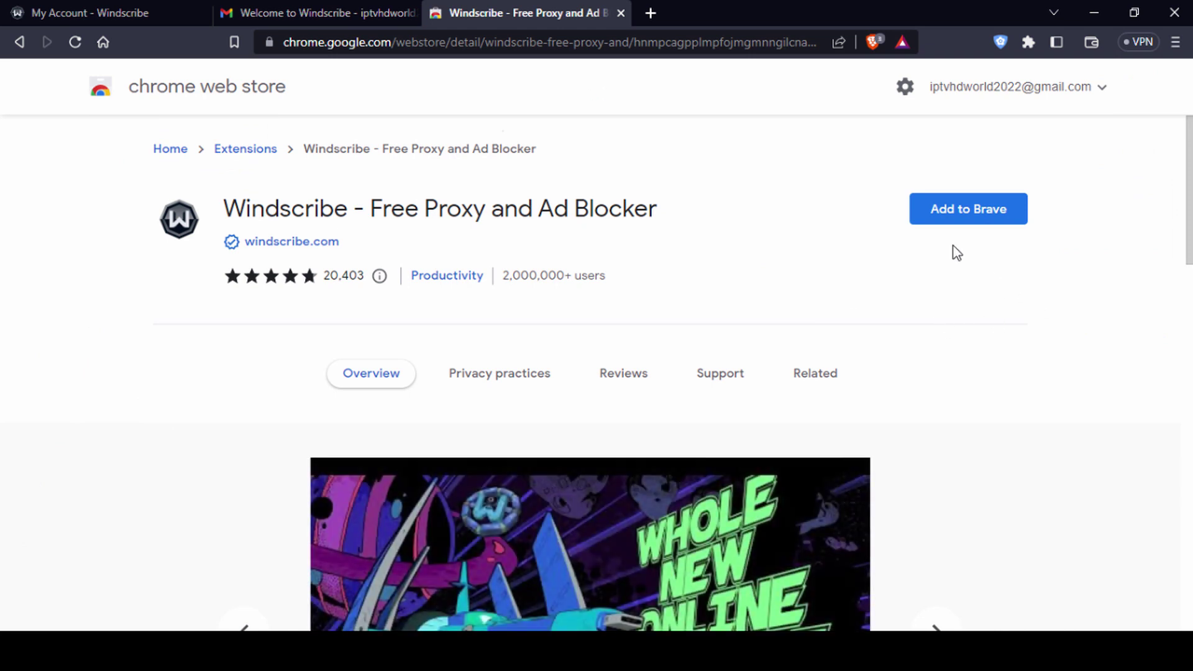
left_click(1027, 221)
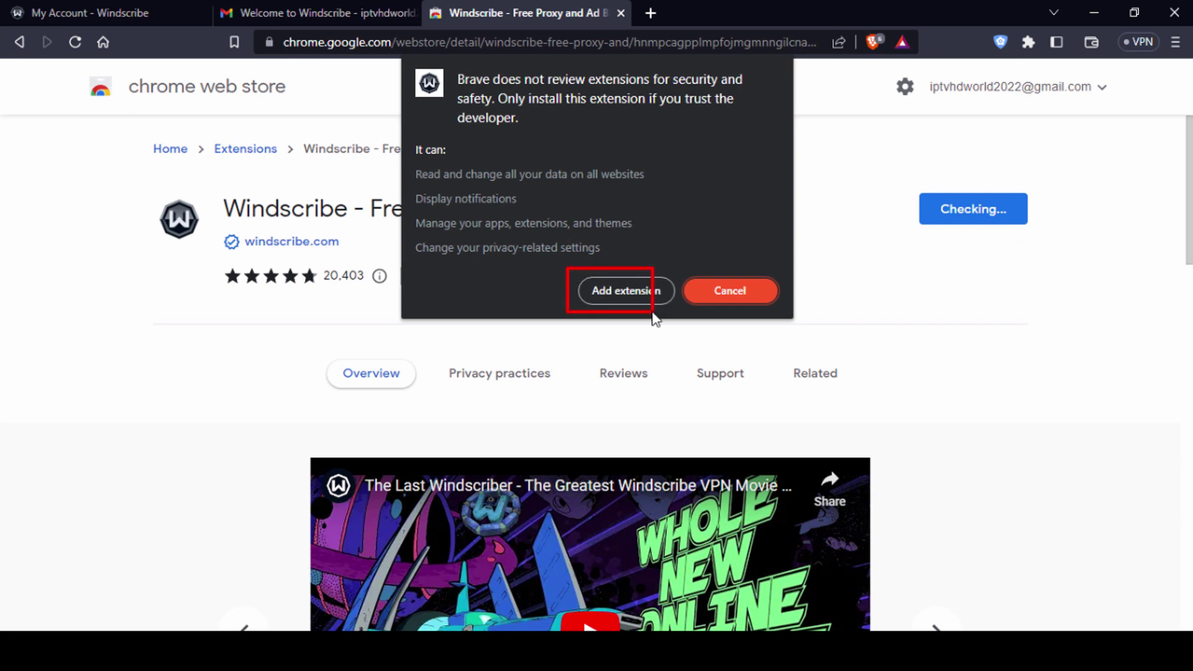
left_click(622, 293)
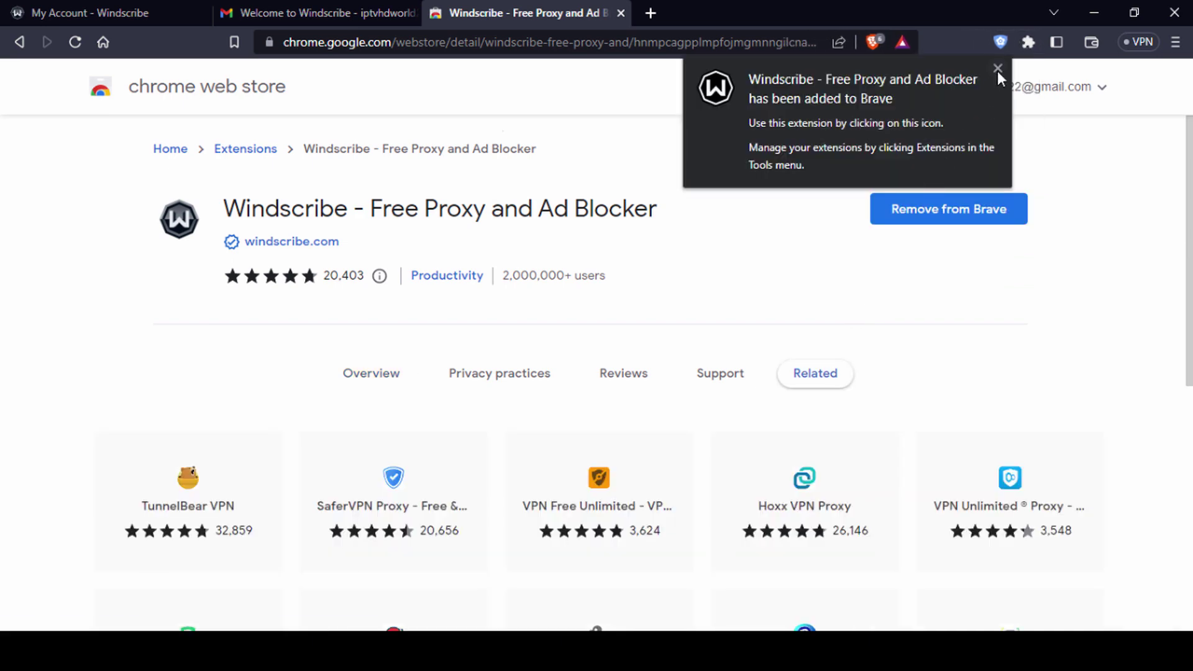
left_click(998, 69)
Step: Pin the Windscribe extension to the browser toolbar
left_click(1029, 41)
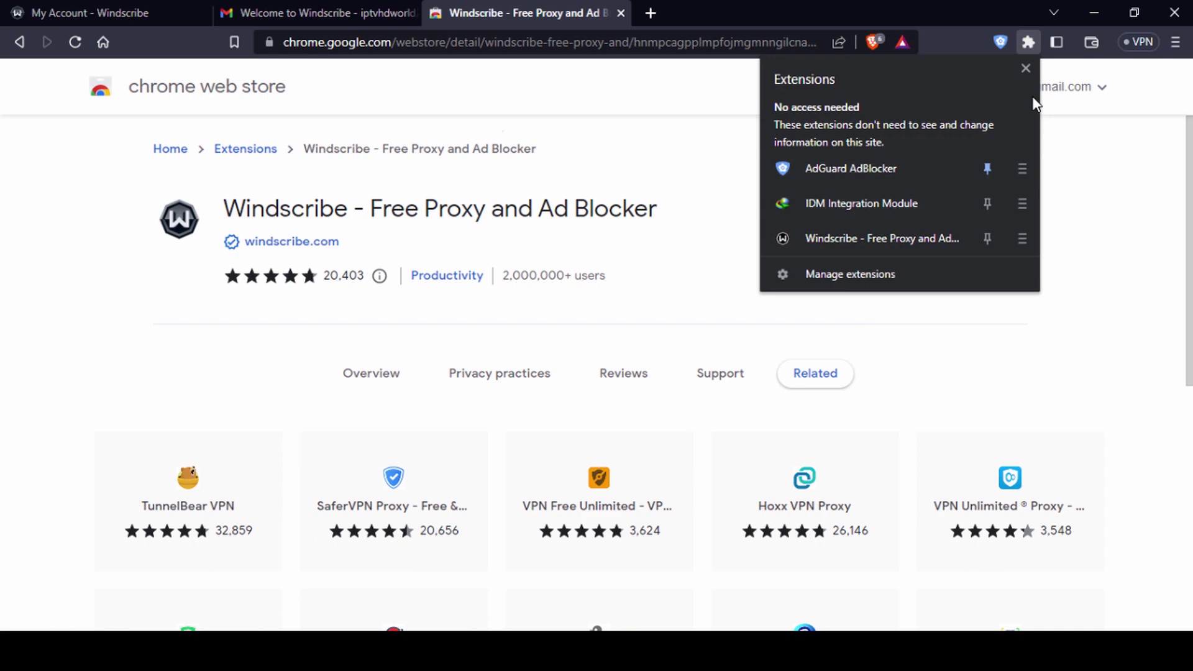
left_click(986, 247)
left_click(1088, 293)
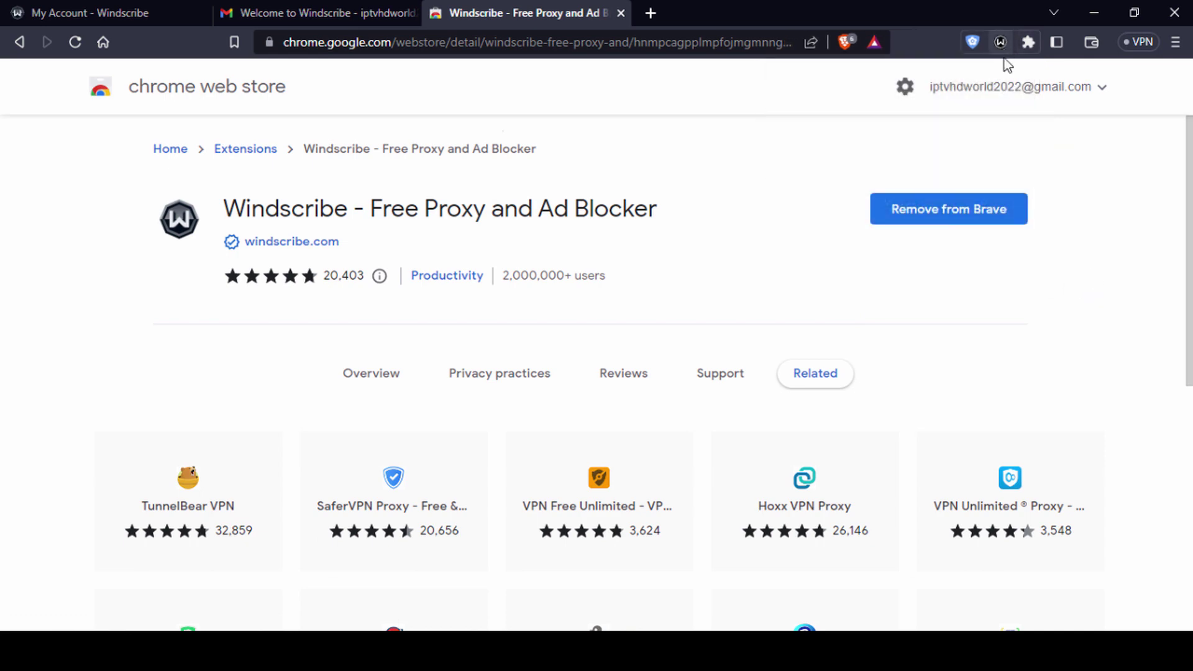
Step: Log in to the Windscribe extension with the account's username and password, and skip the introductory tutorial
left_click(1000, 42)
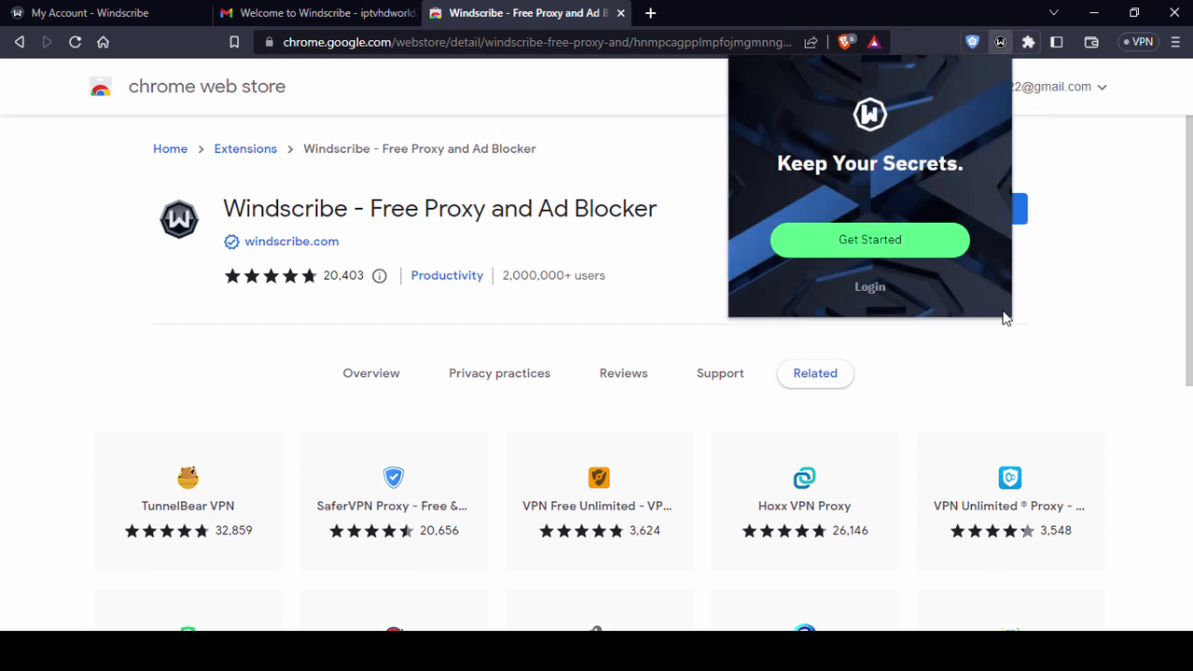
left_click(905, 289)
left_click(819, 163)
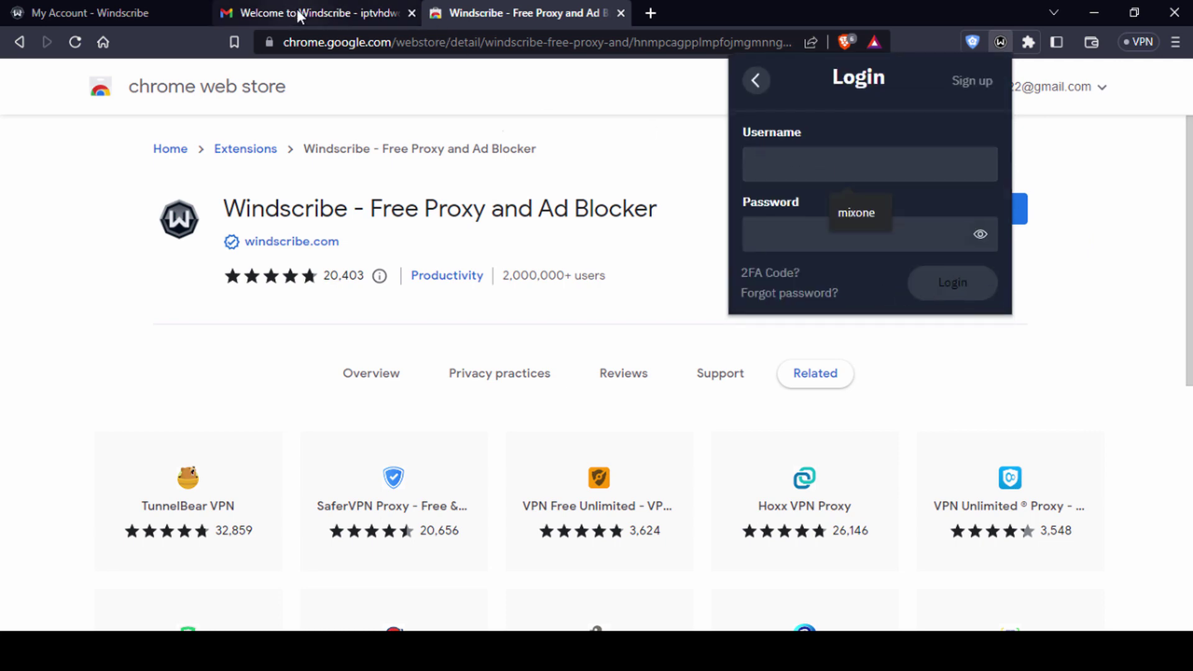
left_click(296, 9)
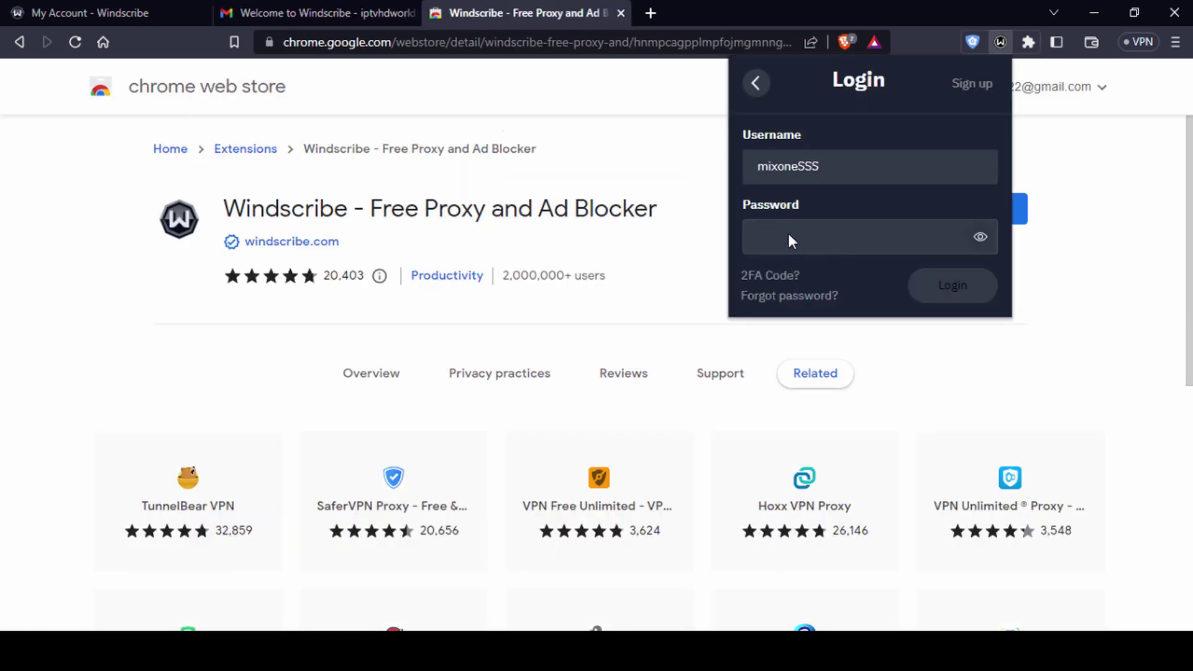
type("•")
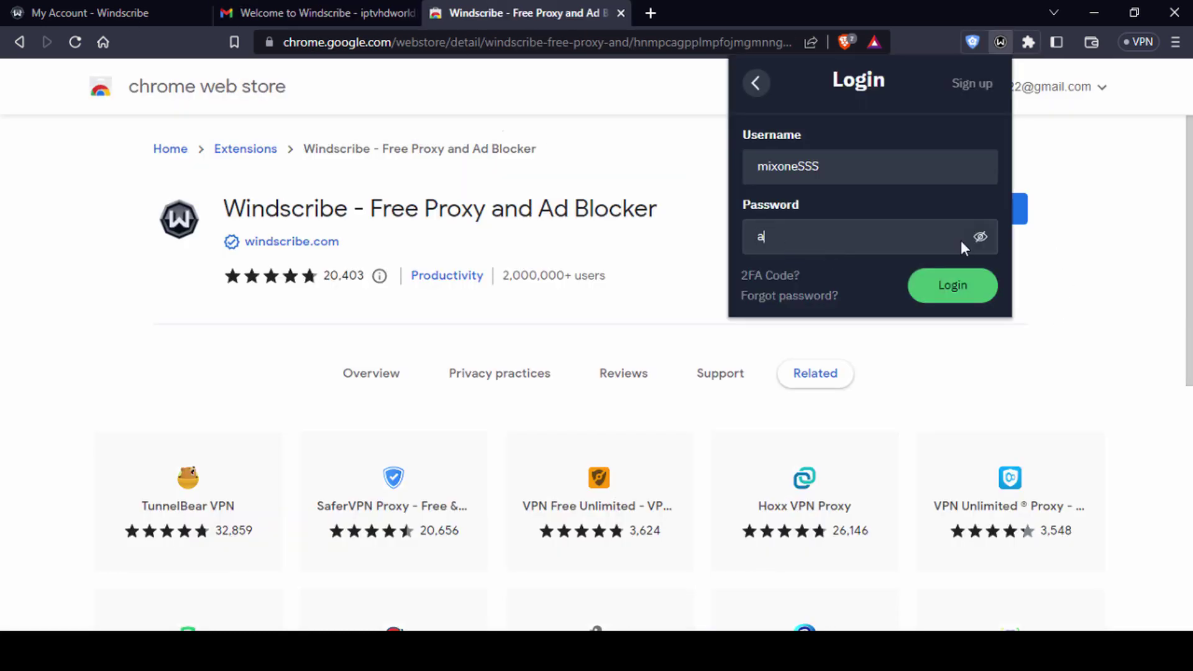
key("BackSpace")
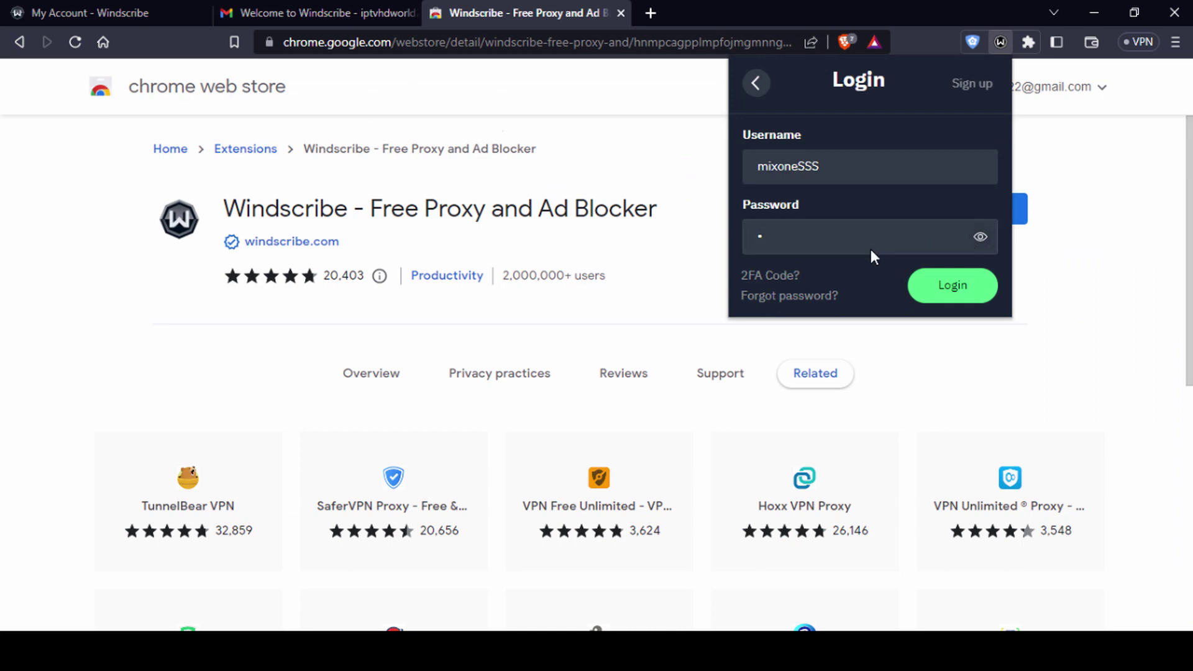
type("••••••••••")
left_click(955, 290)
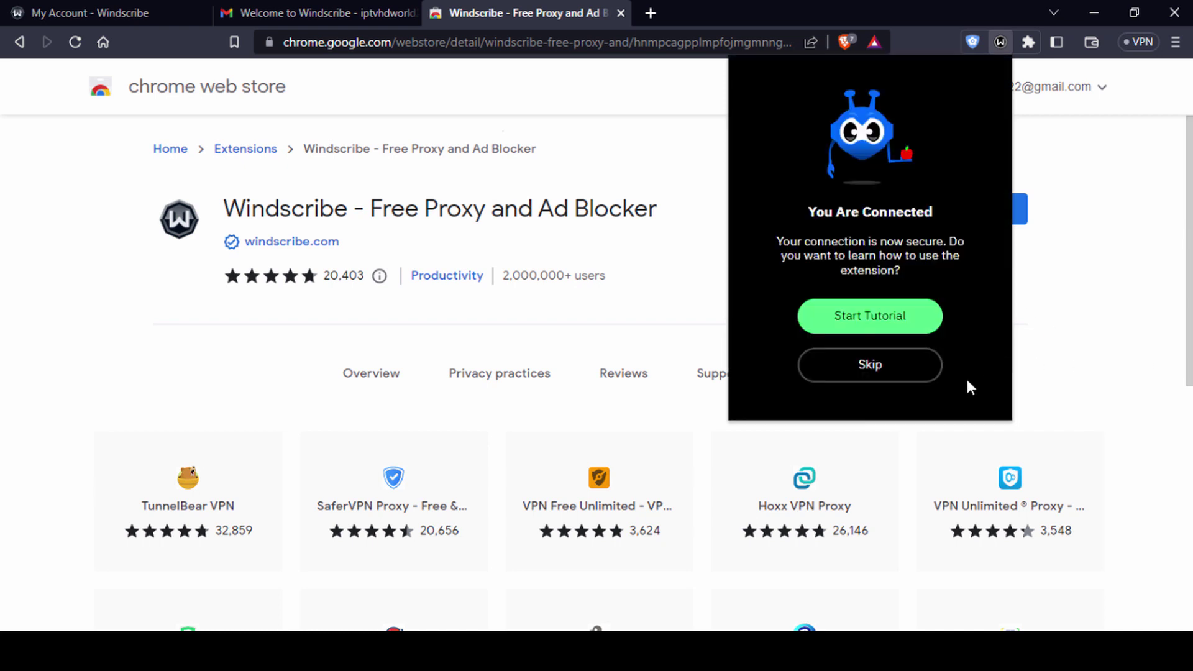
left_click(879, 365)
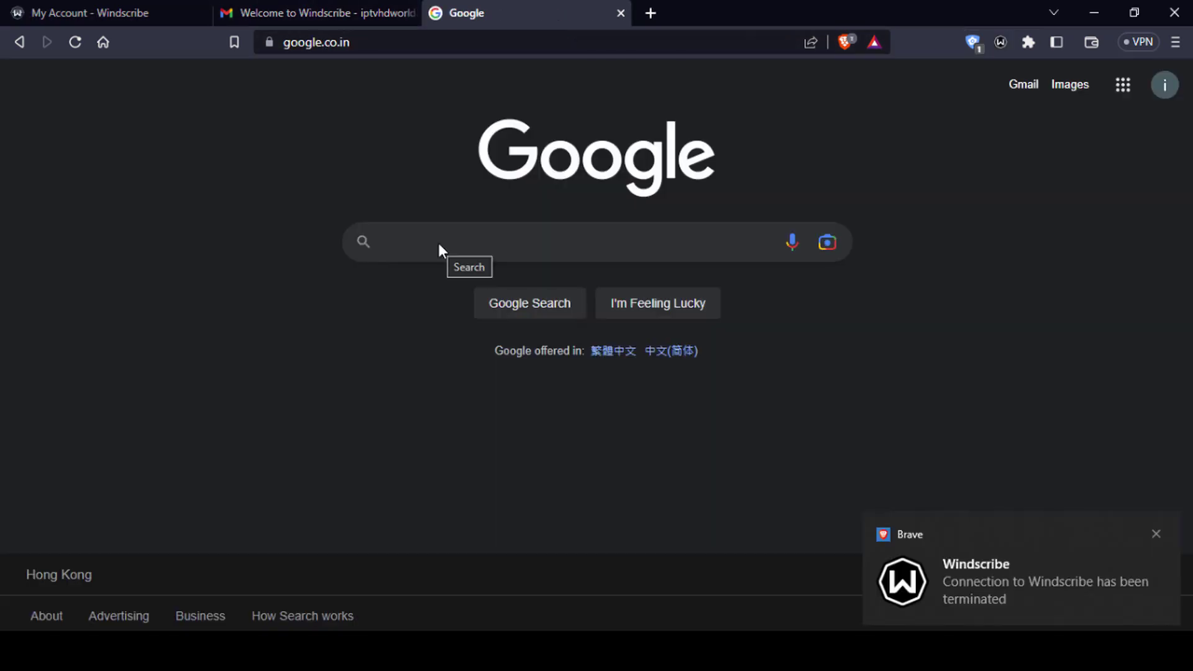
Step: Search Google for "my ip address", open the What Is My IP Address site and examine the current IP information
type("MY")
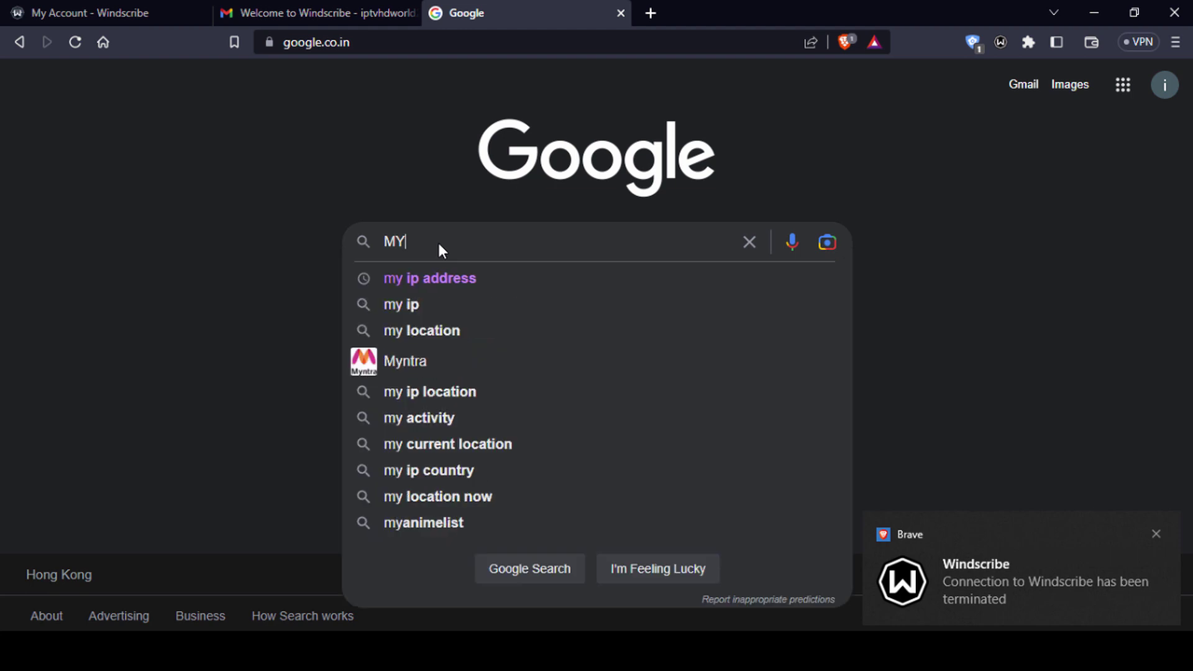
left_click(401, 275)
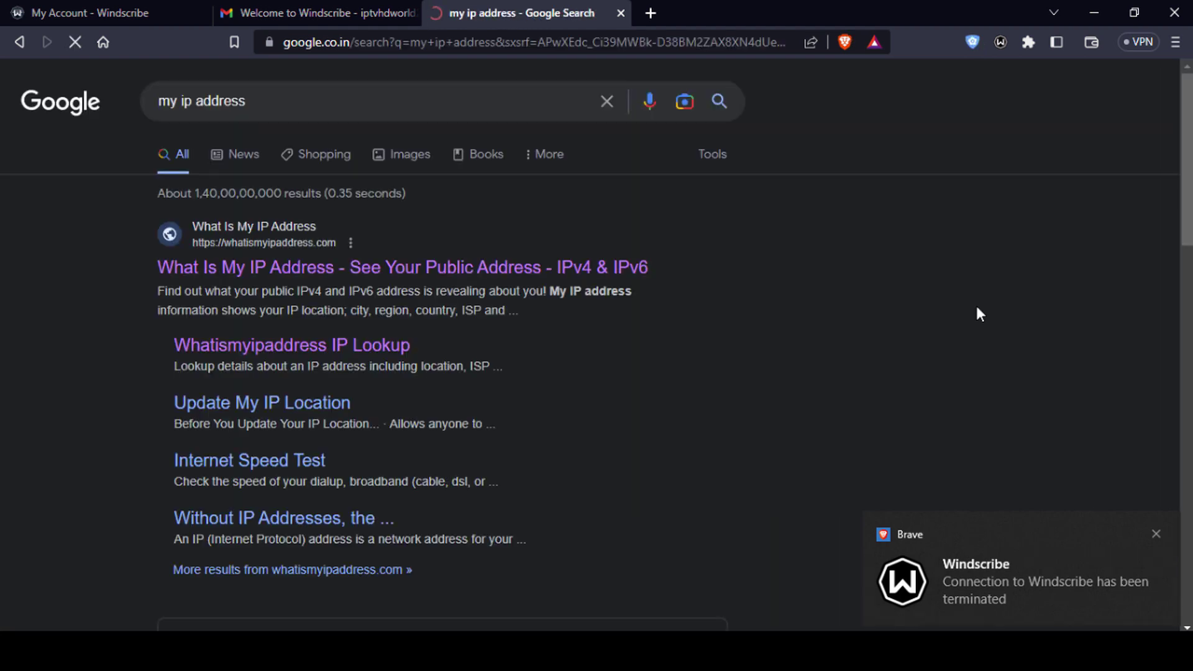
left_click(417, 271)
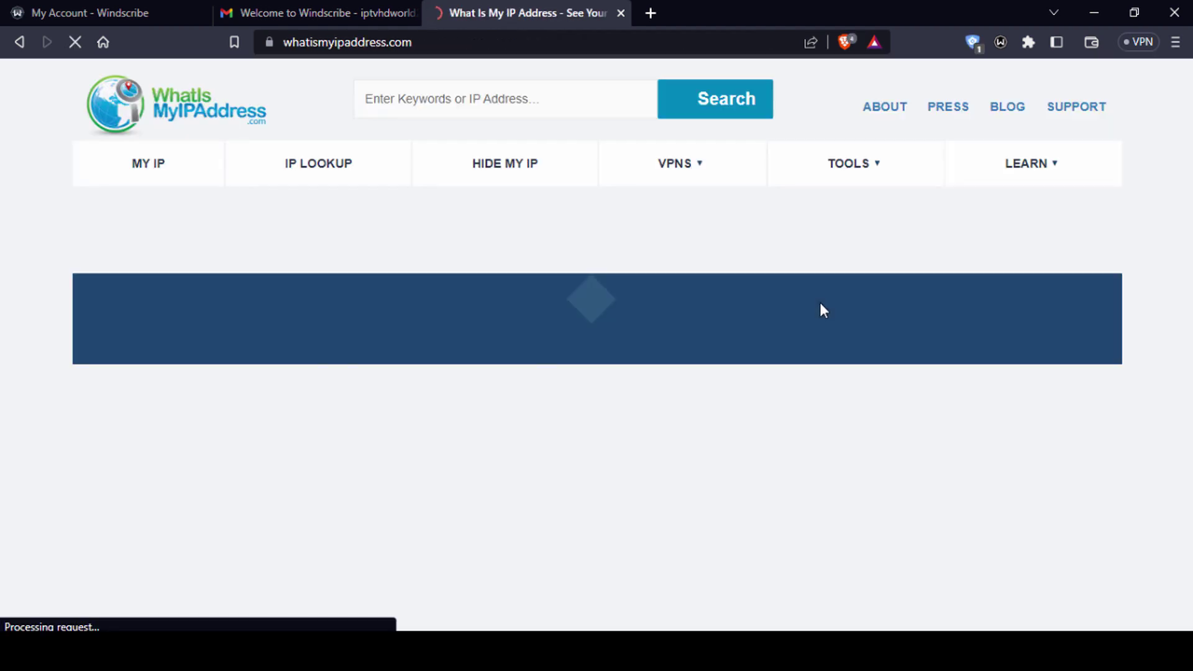
scroll(607, 401, "down", 3)
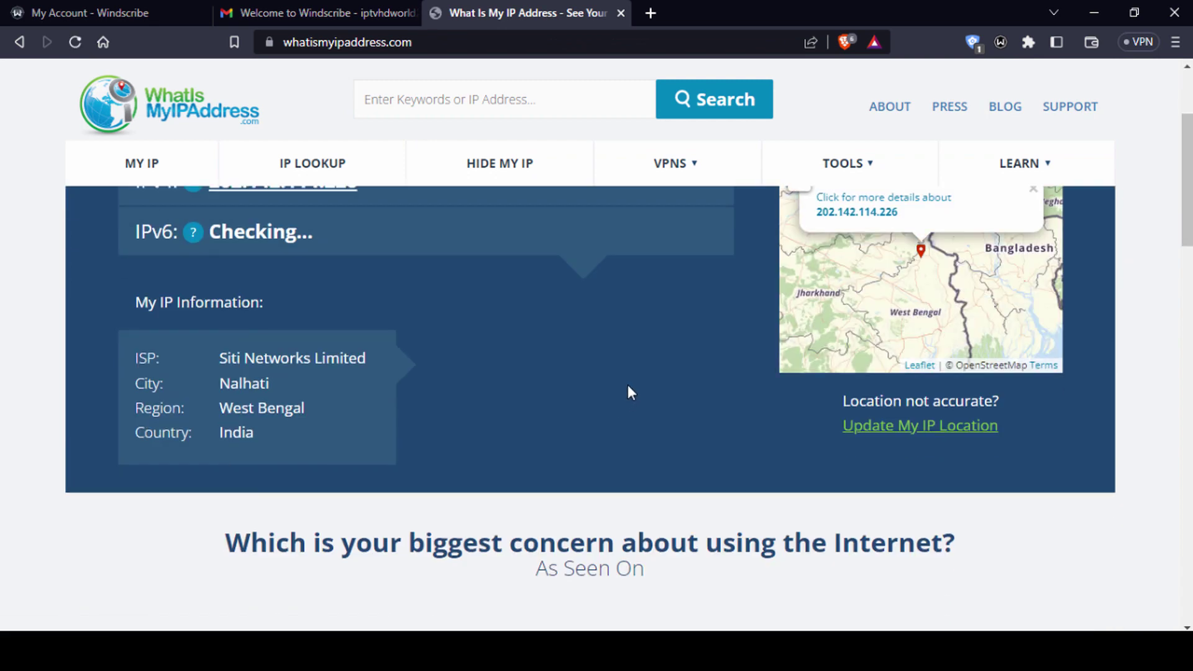
left_click_drag(173, 363, 417, 464)
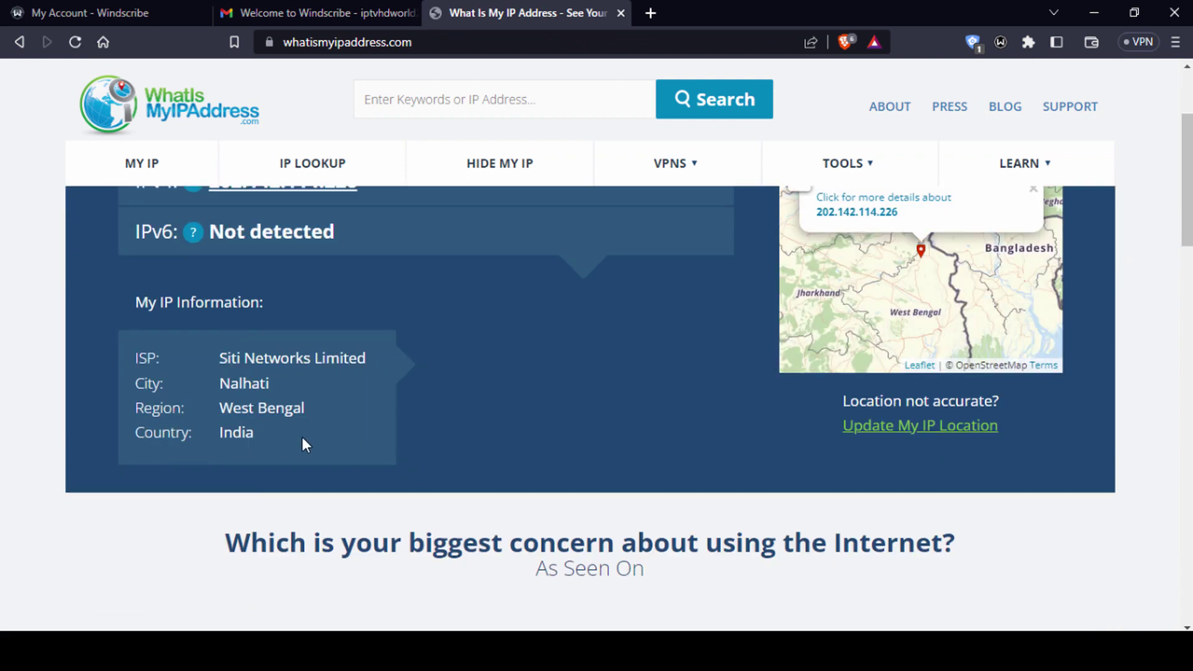
scroll(600, 404, "up", 3)
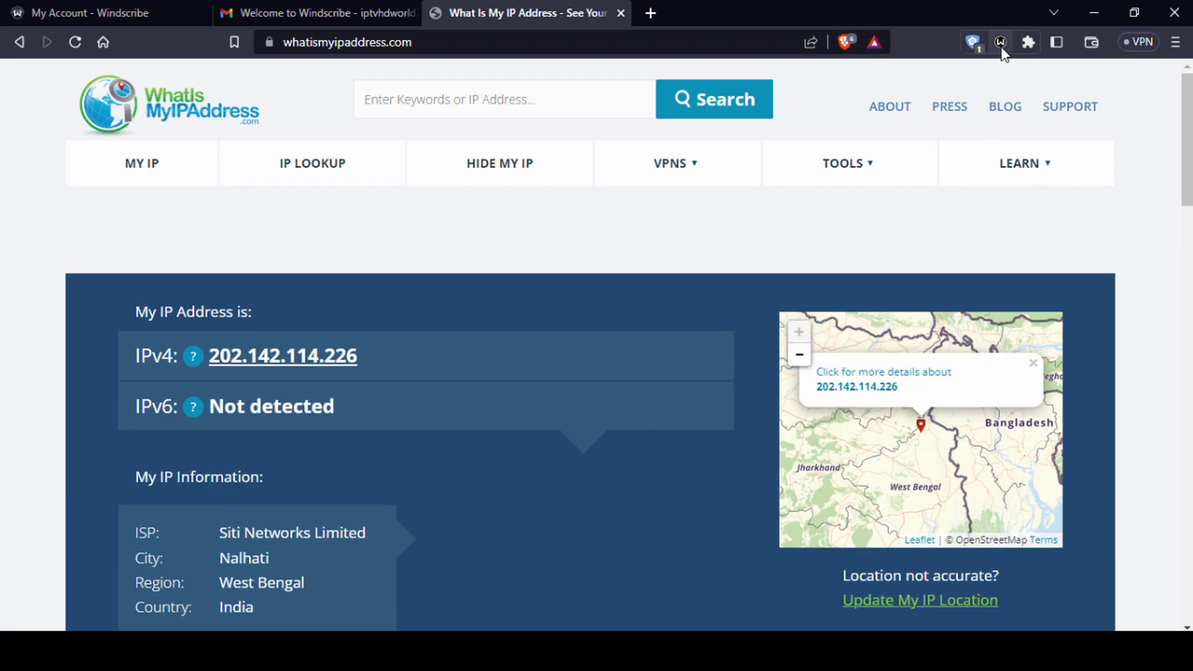
Step: Connect the Windscribe extension to the London Crumpets location in the United Kingdom
mouse_move(1019, 163)
left_click(1001, 41)
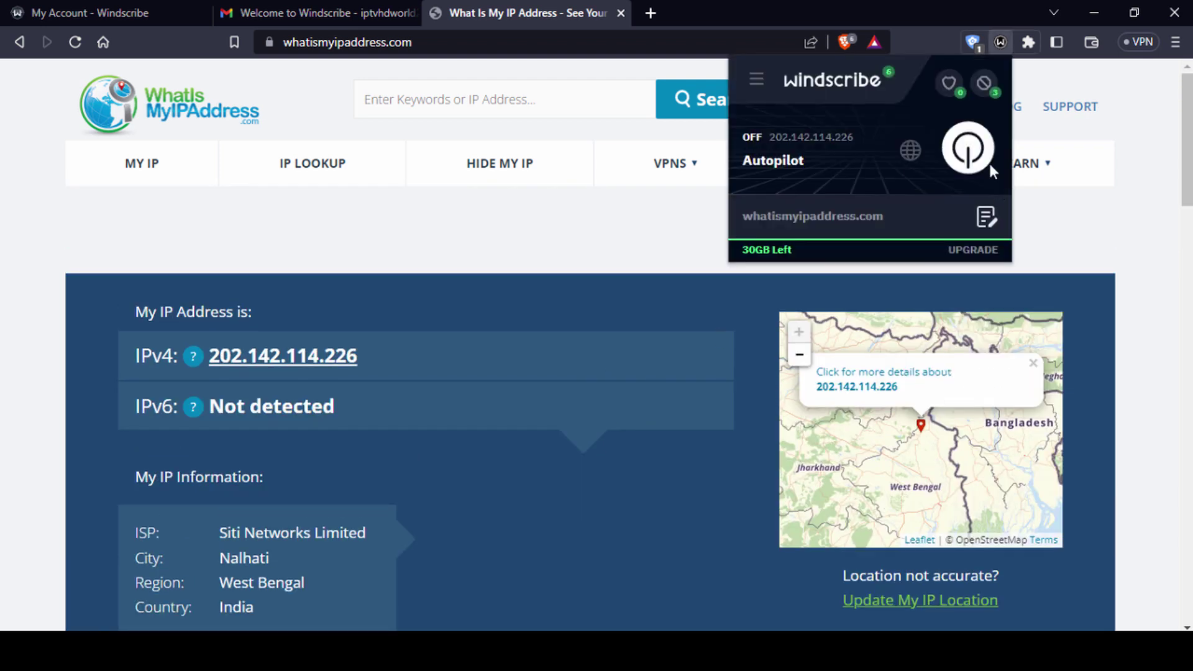
left_click(917, 153)
scroll(895, 239, "down", 10)
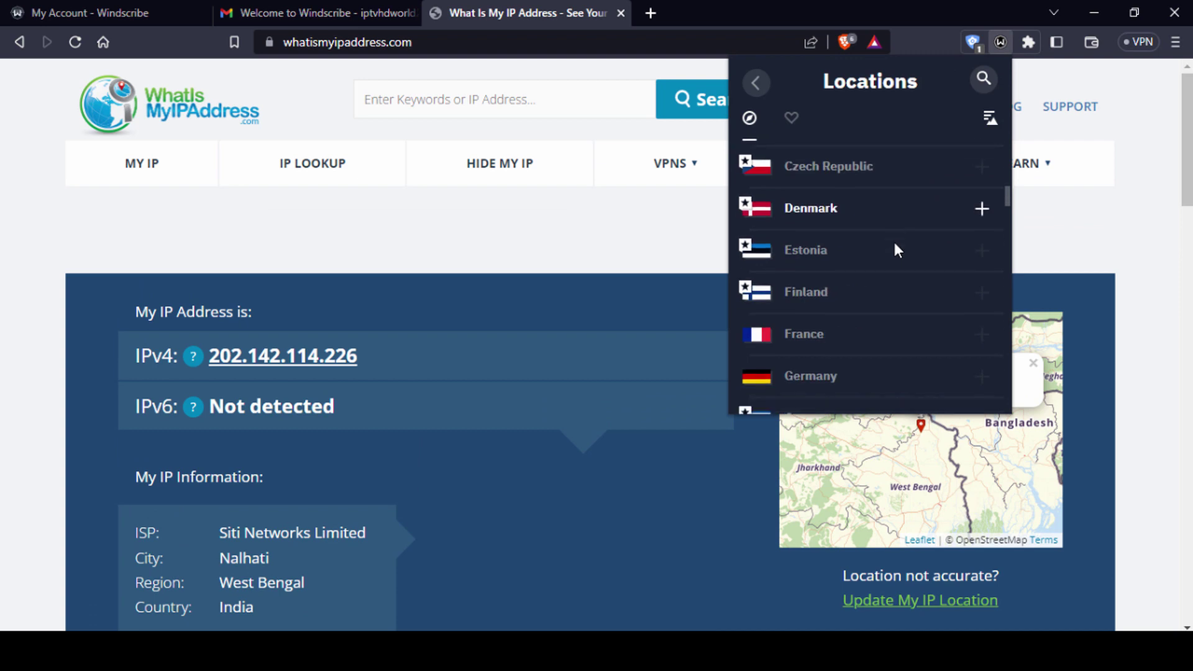
scroll(845, 293, "up", 6)
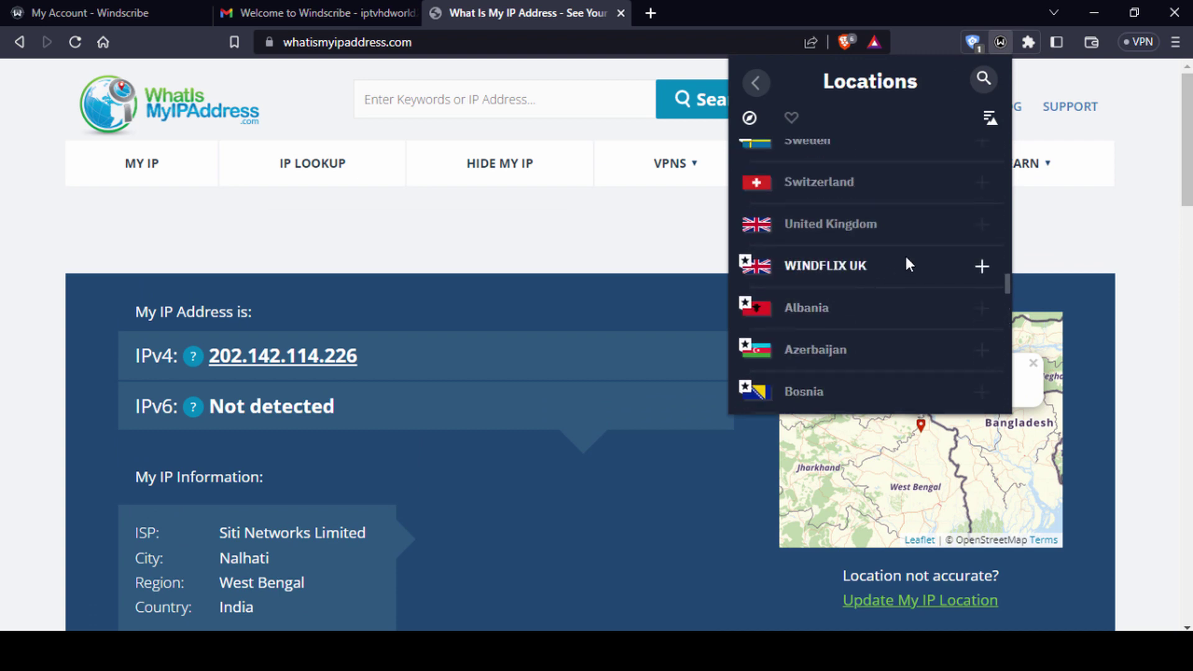
left_click(879, 233)
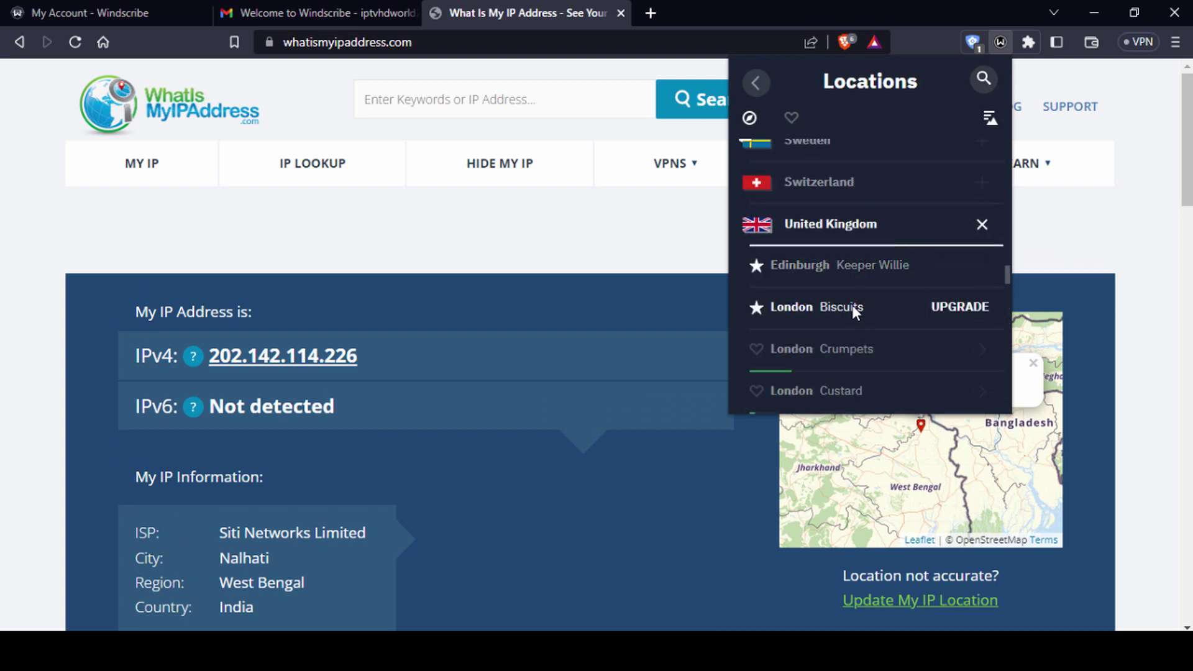
left_click(843, 351)
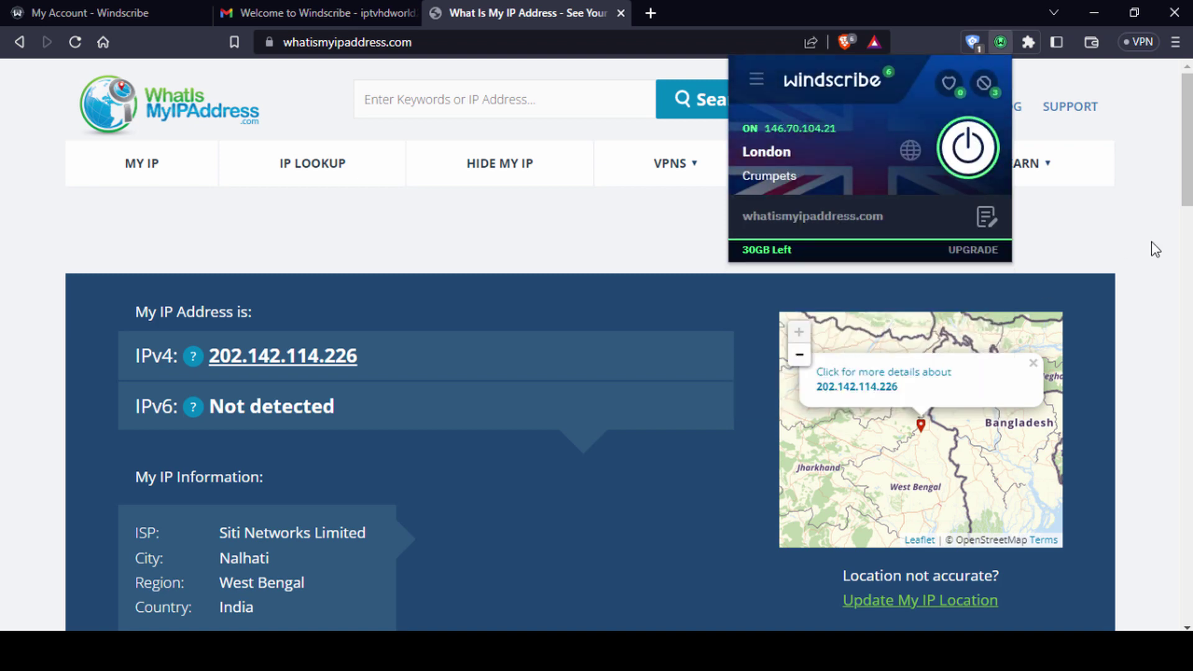
Step: Reload the whatismyipaddress.com page and check the IP information for the new VPN connection
left_click(71, 92)
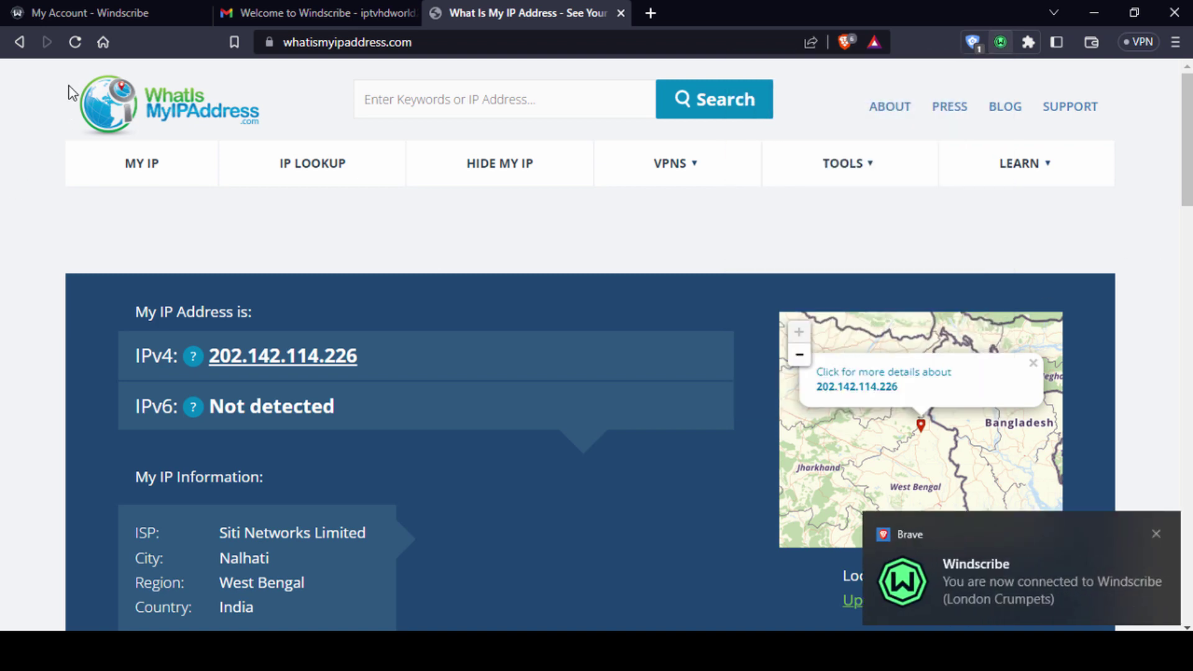
left_click(74, 42)
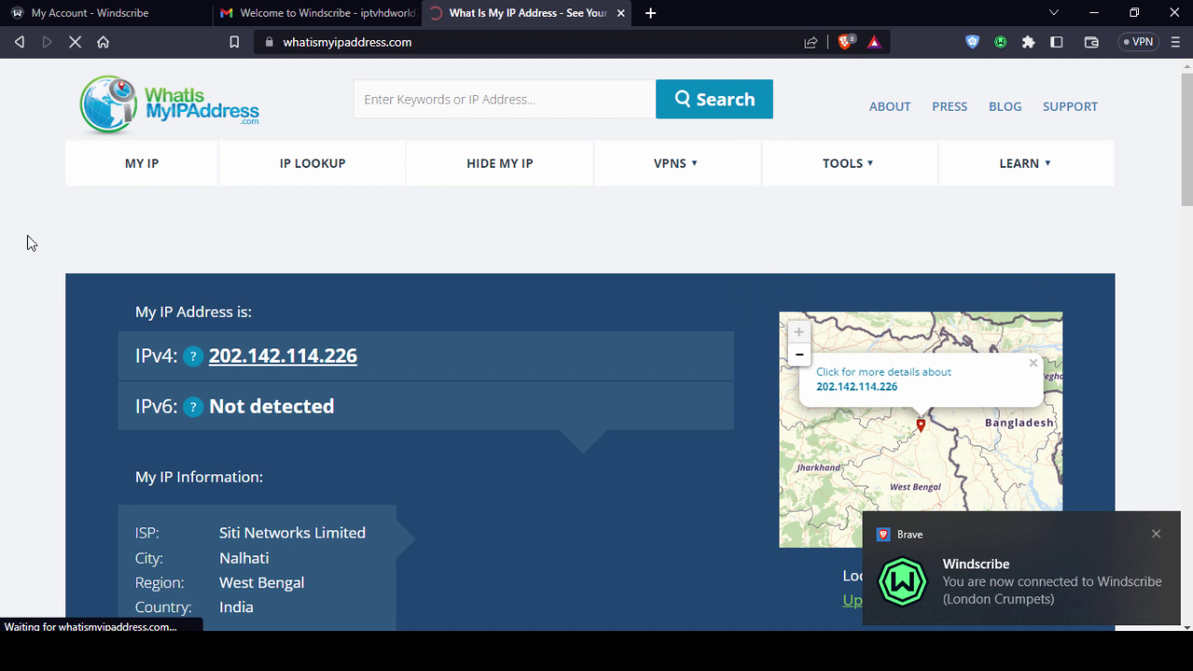
scroll(365, 442, "down", 3)
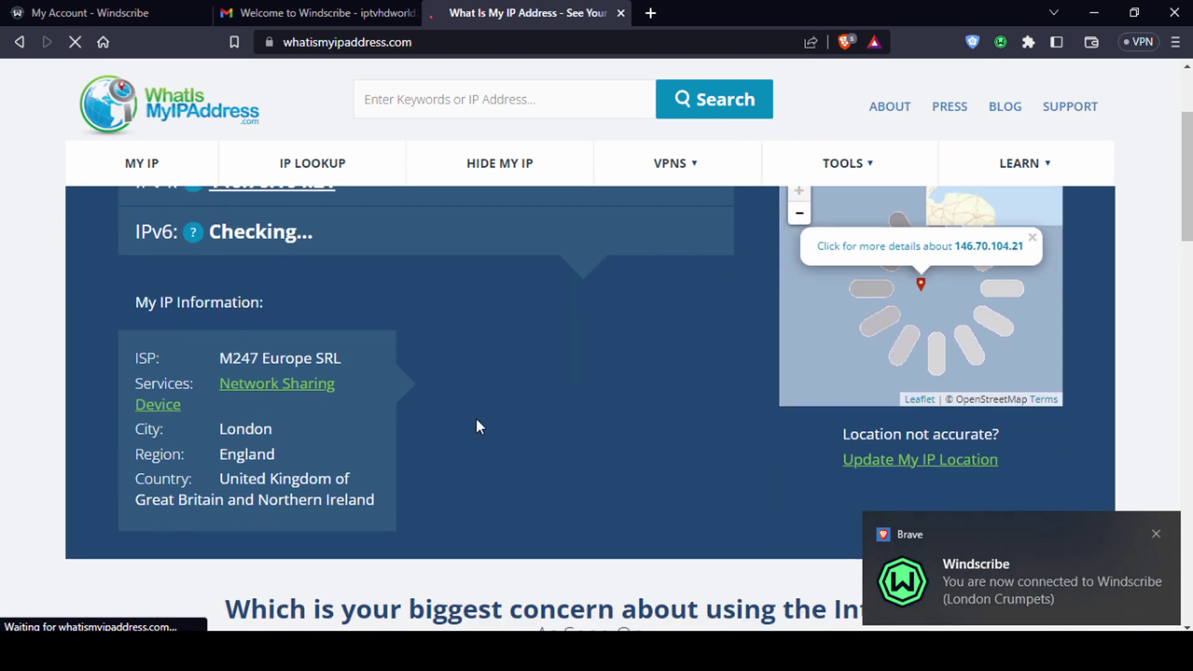
left_click_drag(157, 376, 517, 520)
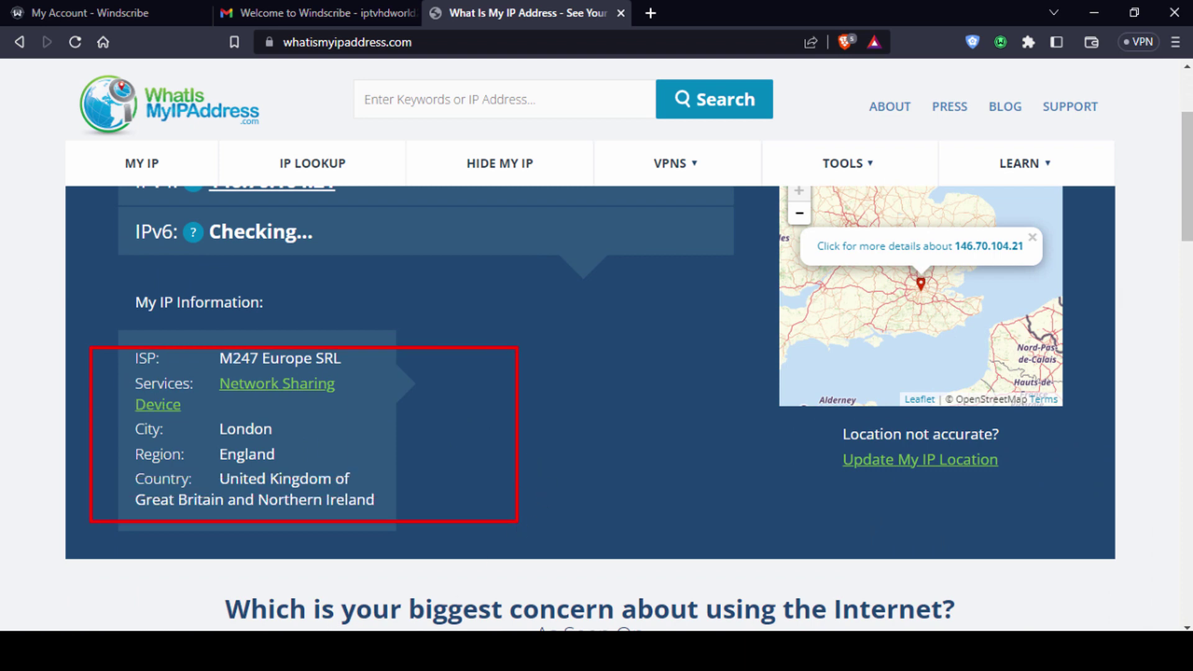